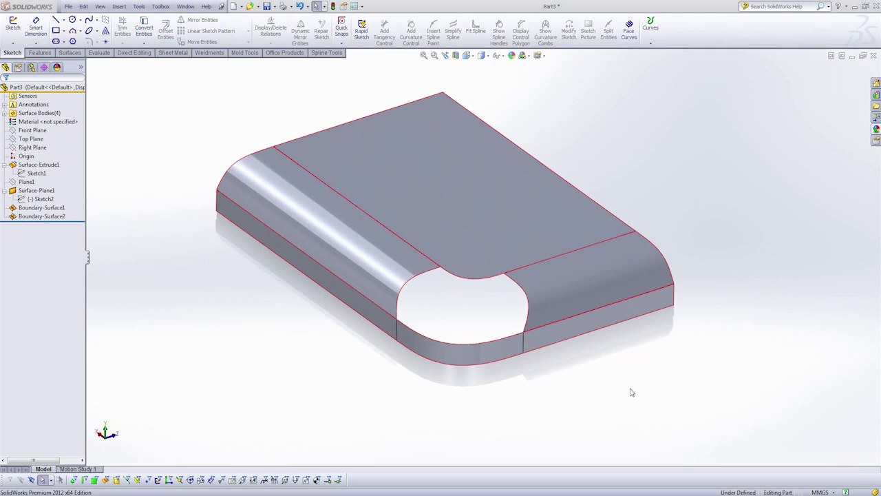
- Examine the open corner between the two curved side surfaces, including from the Top view
middle_drag(632, 392, 613, 329)
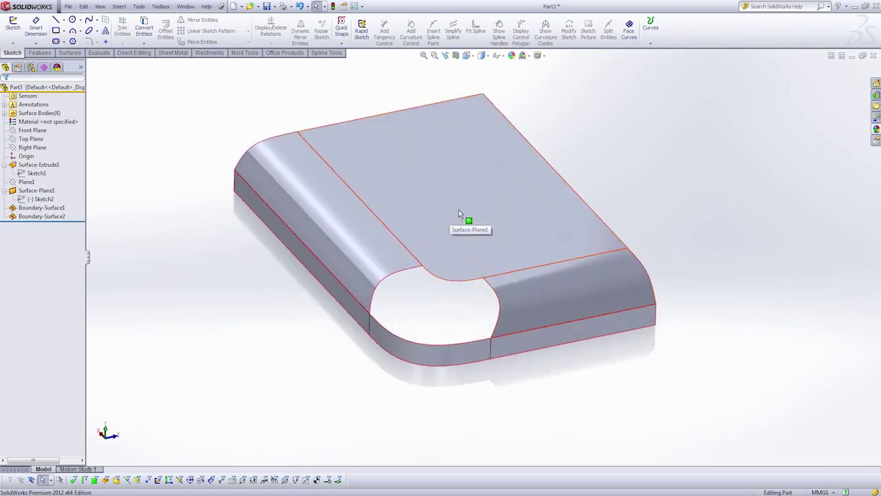
middle_drag(291, 299, 281, 362)
scroll(282, 363, down, 2)
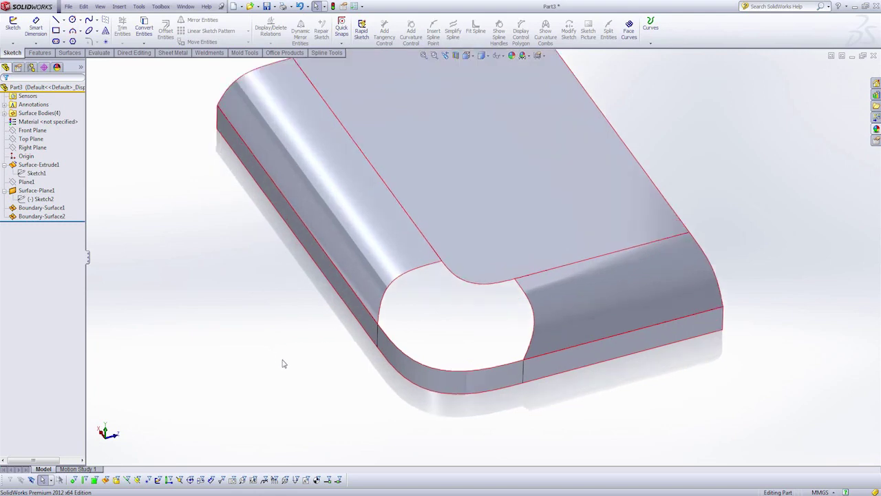
key(space)
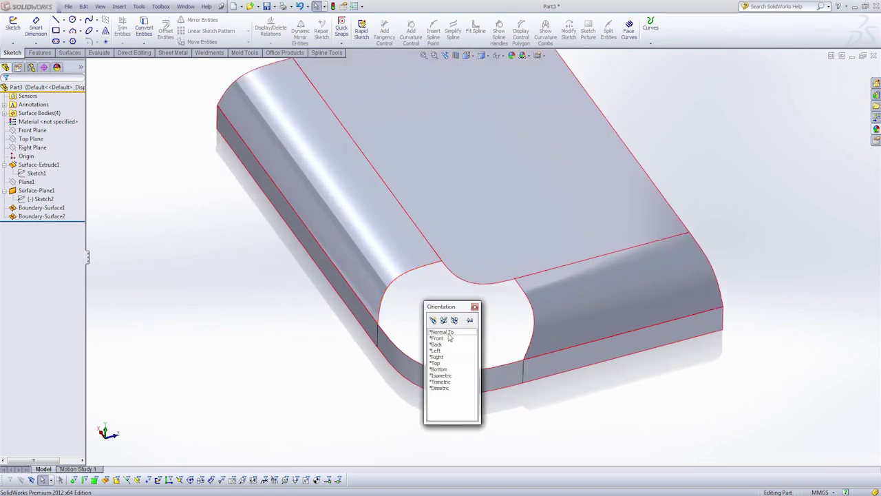
click(439, 364)
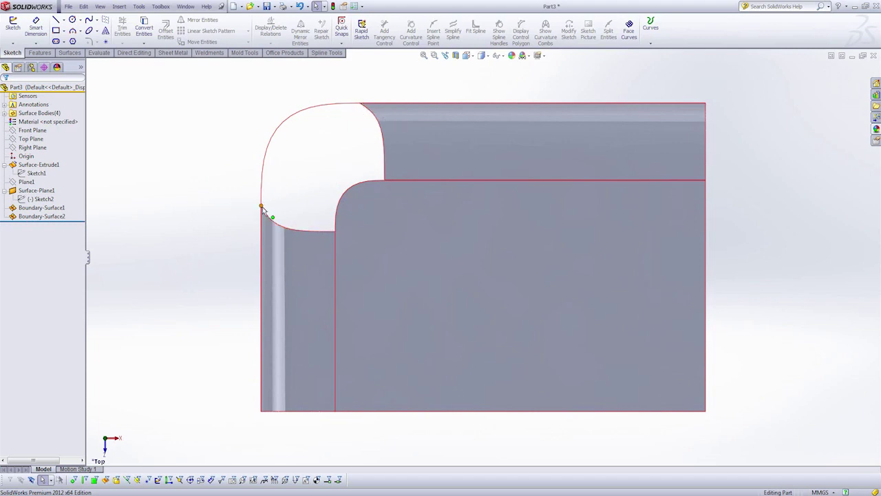
middle_drag(327, 236, 368, 298)
- Extend the corner-facing edges of both curved boundary surfaces by 12.70 mm each, using the same-surface extension type
click(70, 53)
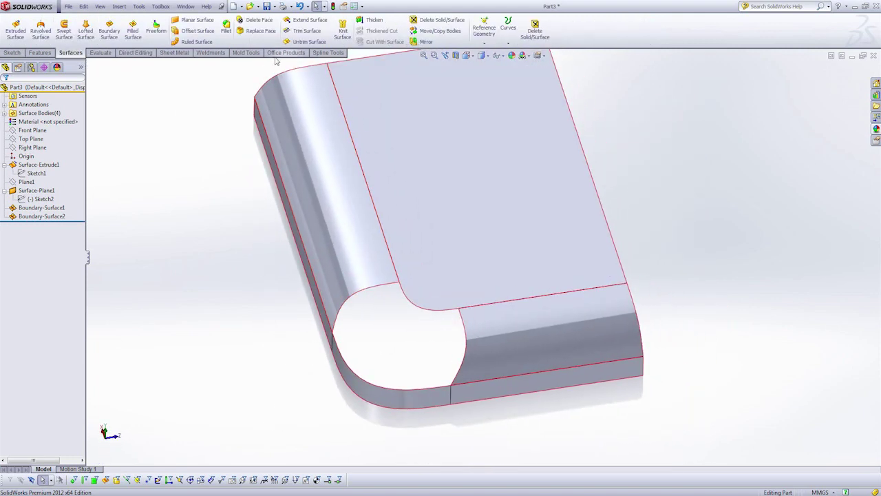
click(306, 19)
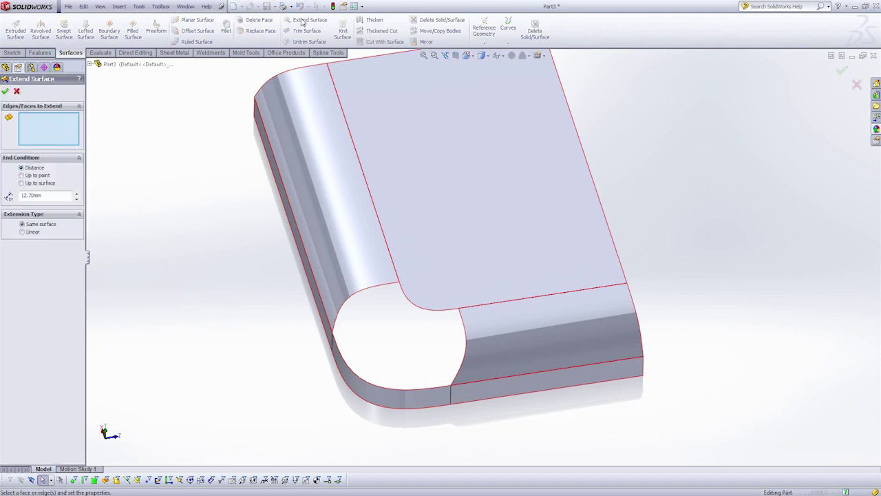
click(356, 297)
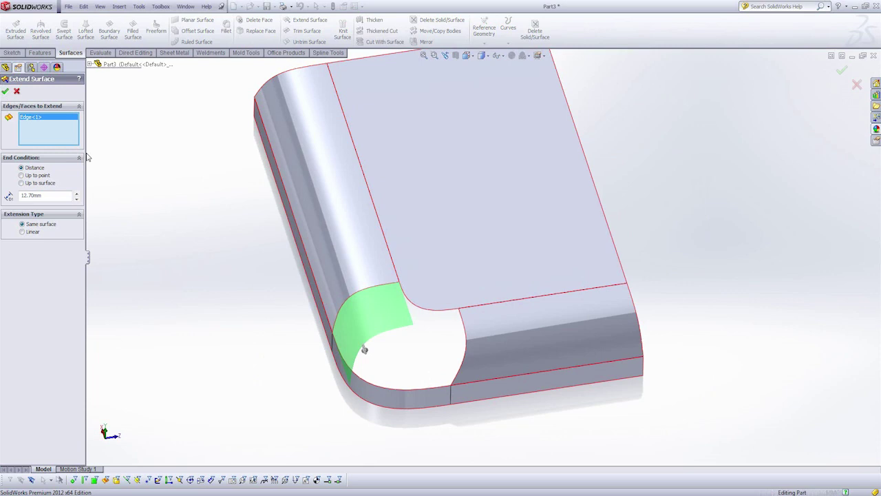
click(5, 91)
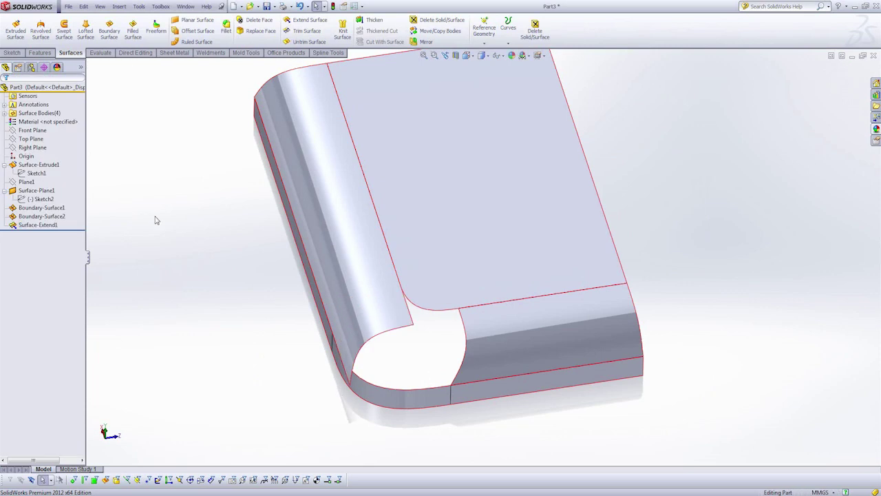
click(292, 26)
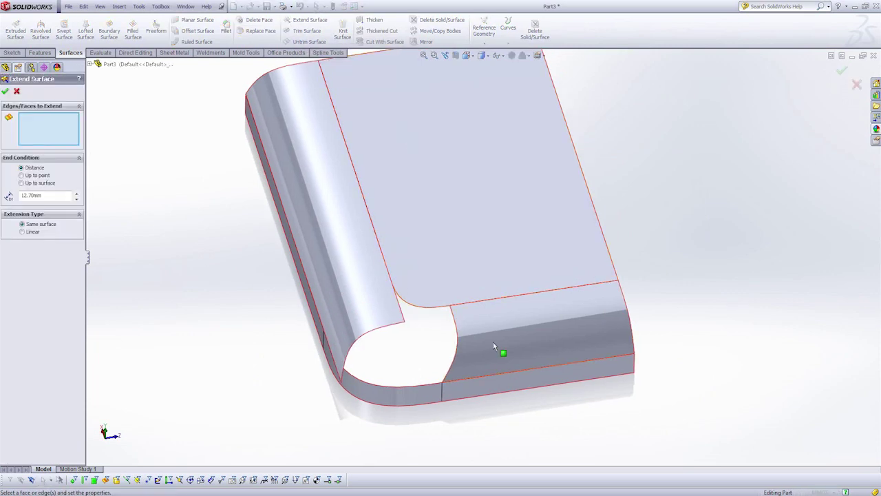
click(457, 329)
click(4, 91)
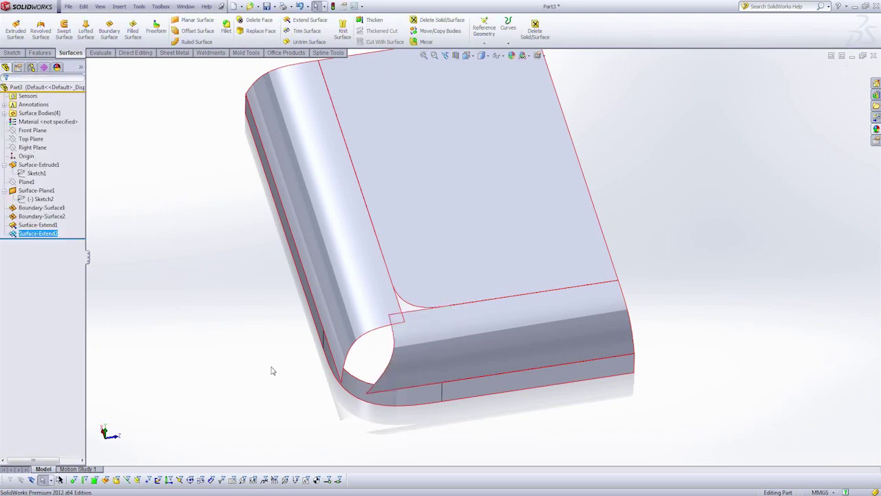
- Hide the two extended surface bodies, Surface-Extend1 and Surface-Extend2
middle_drag(273, 368, 285, 344)
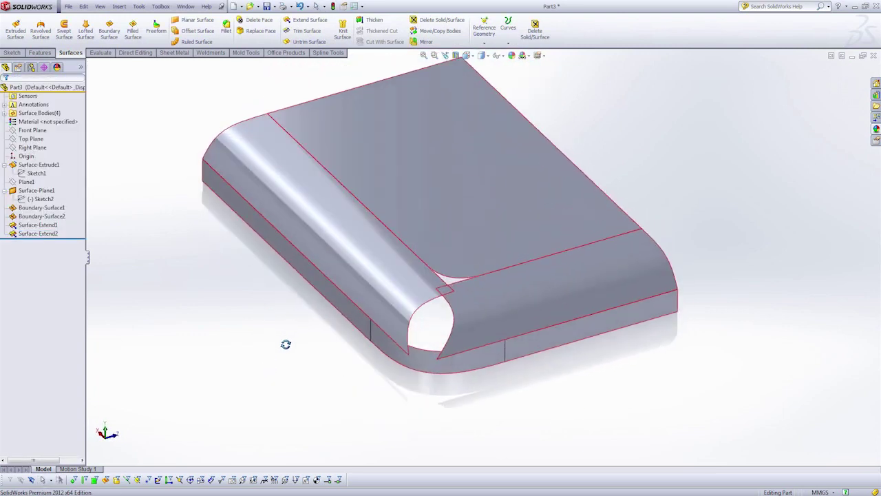
click(363, 281)
ctrl+click(482, 300)
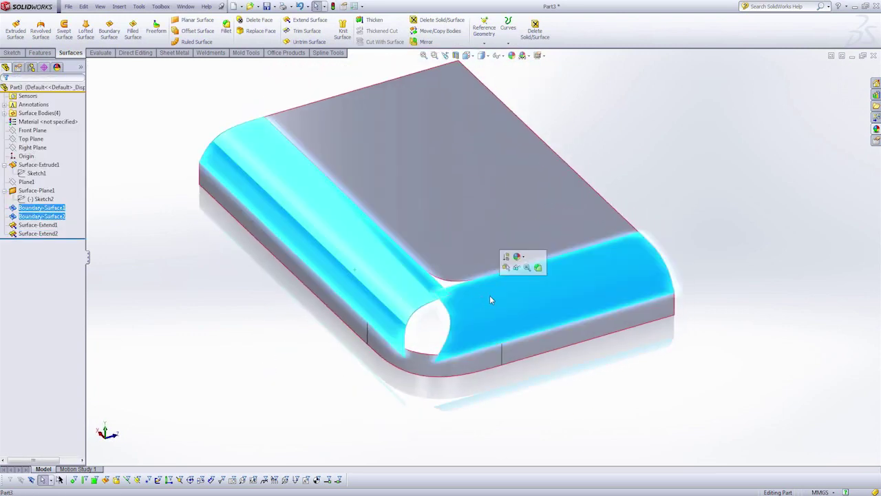
click(5, 114)
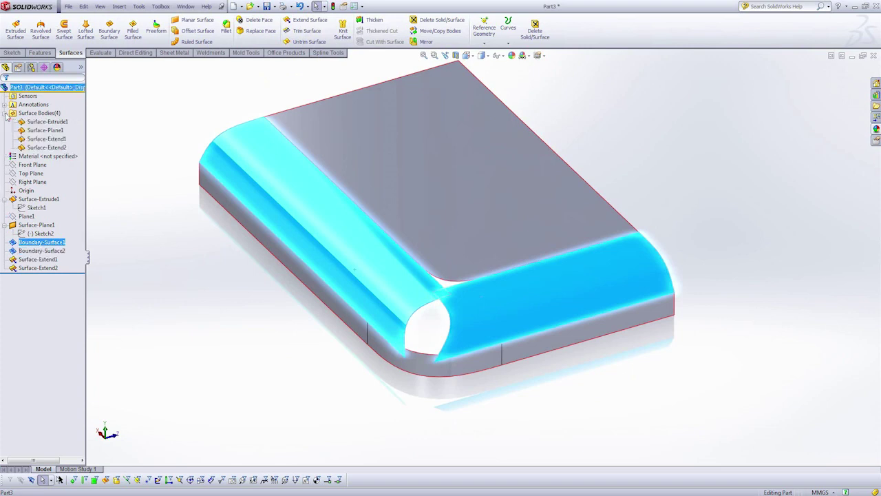
click(42, 139)
ctrl+click(46, 147)
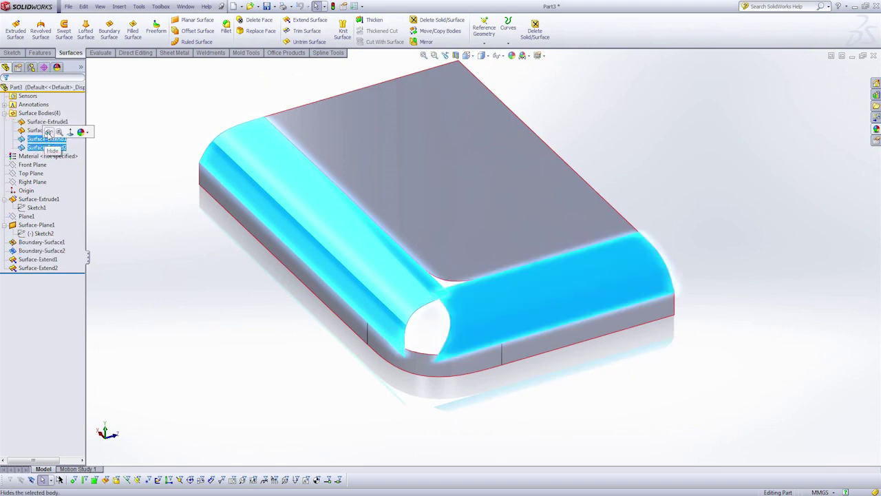
click(48, 133)
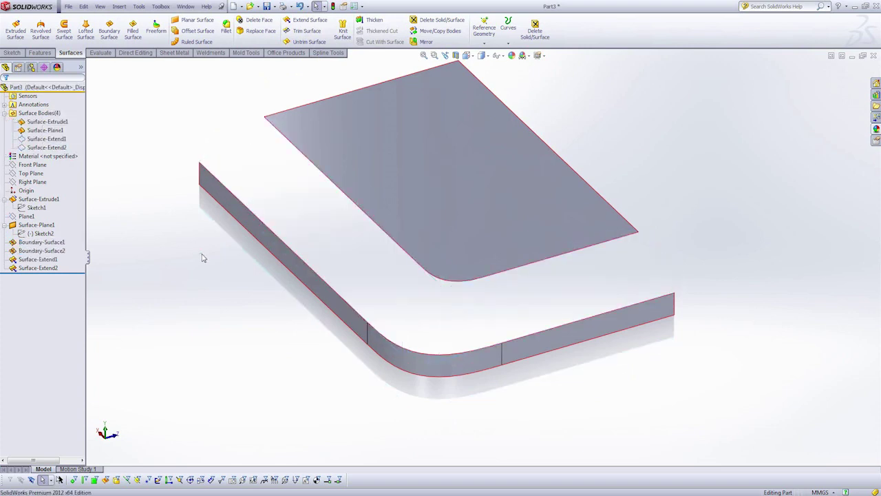
- Show the Top Plane and create a plane perpendicular to it through the long-side end vertices of the two corner curves
click(31, 172)
click(50, 158)
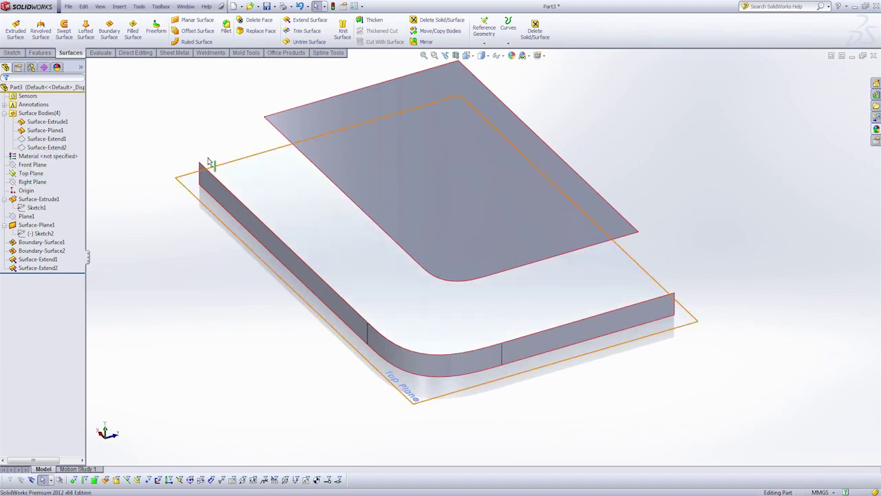
click(484, 42)
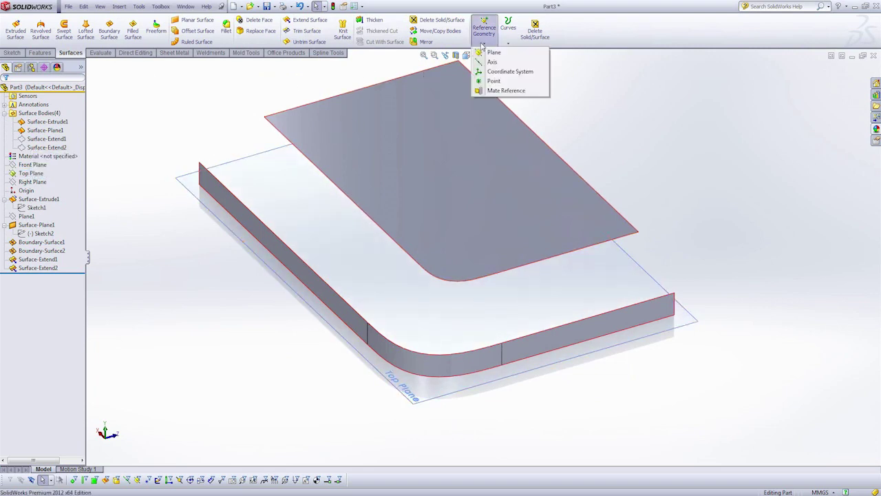
click(487, 52)
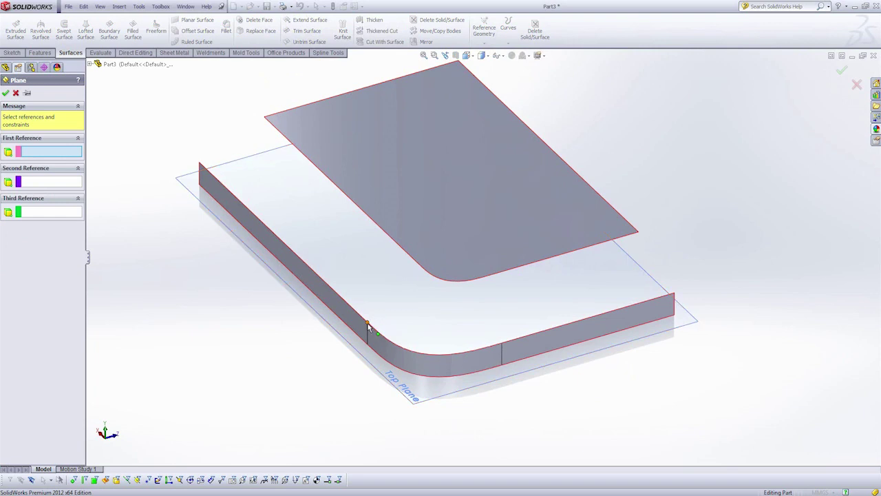
click(367, 323)
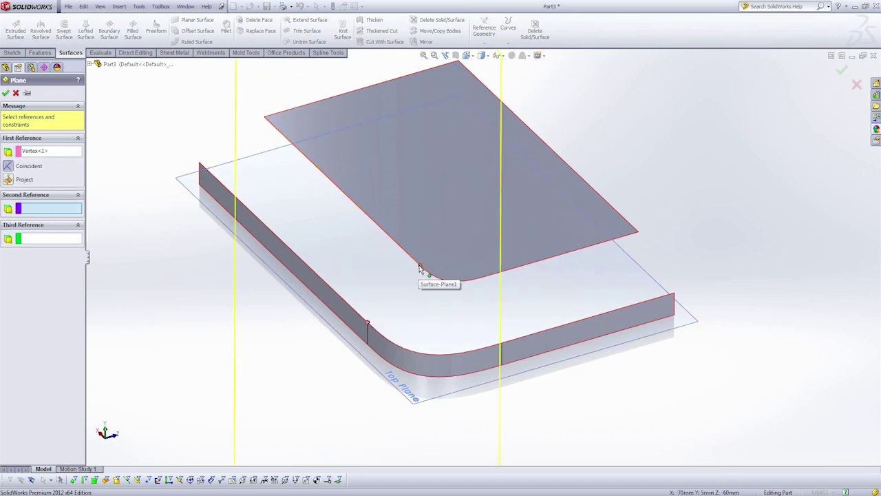
click(420, 267)
click(391, 375)
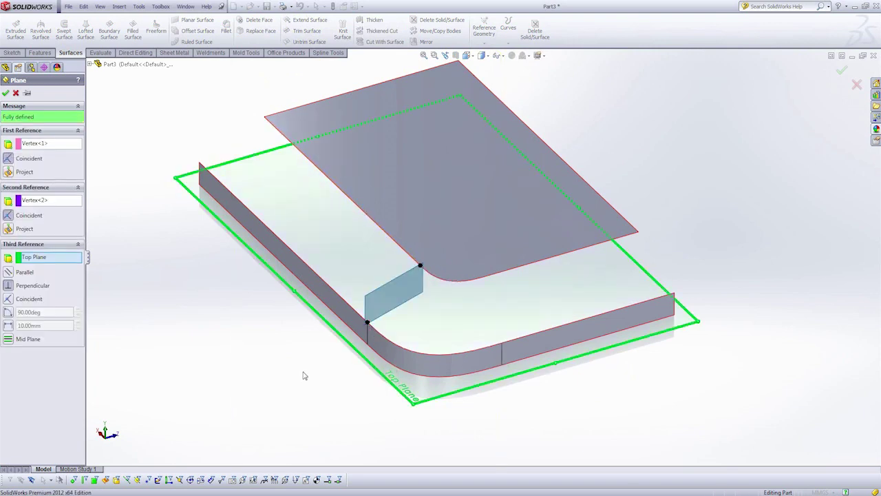
click(5, 93)
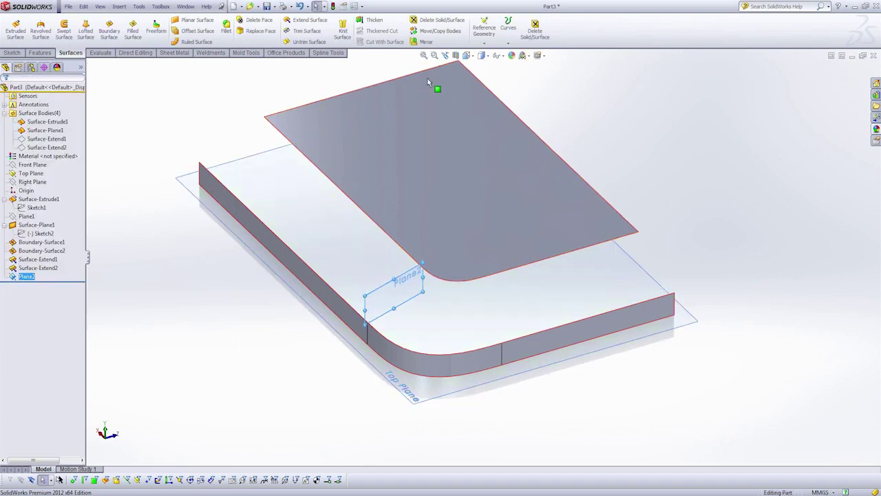
click(485, 38)
click(492, 52)
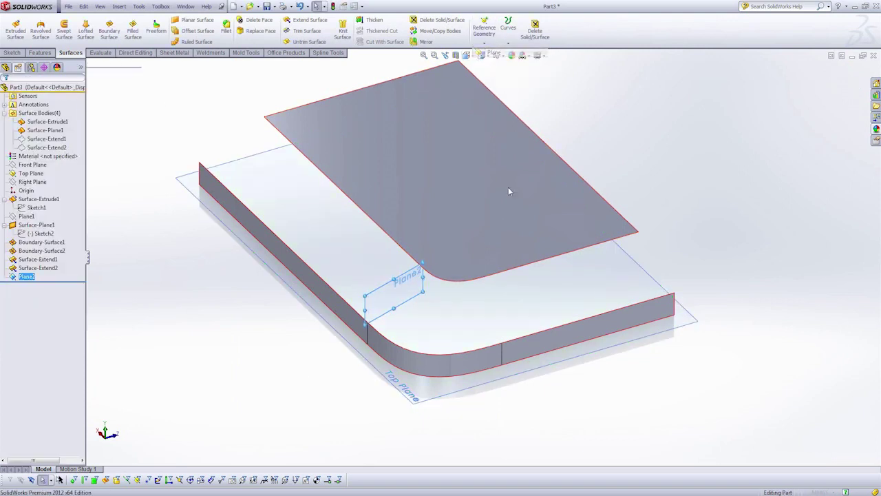
click(488, 276)
click(502, 344)
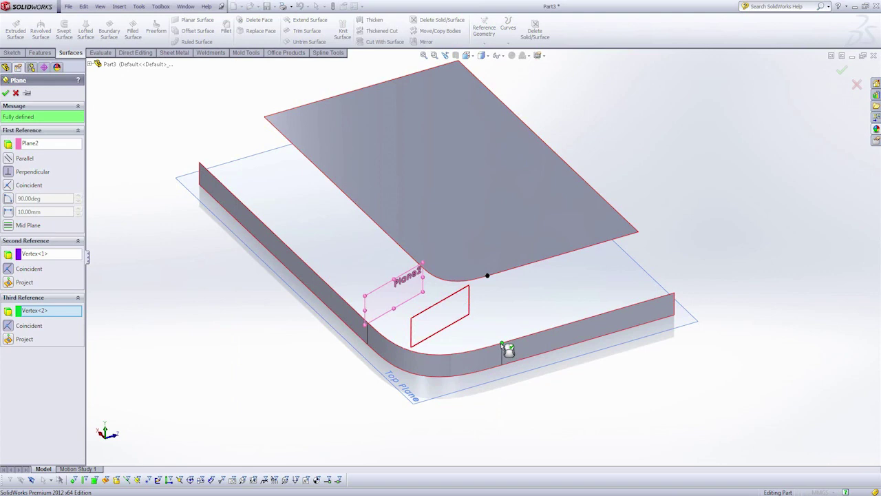
click(485, 386)
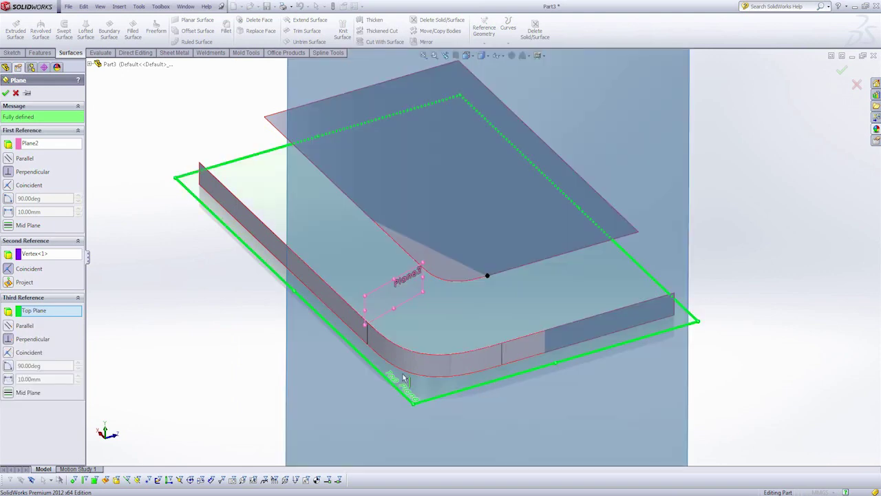
middle_drag(224, 302, 269, 345)
click(56, 253)
click(49, 145)
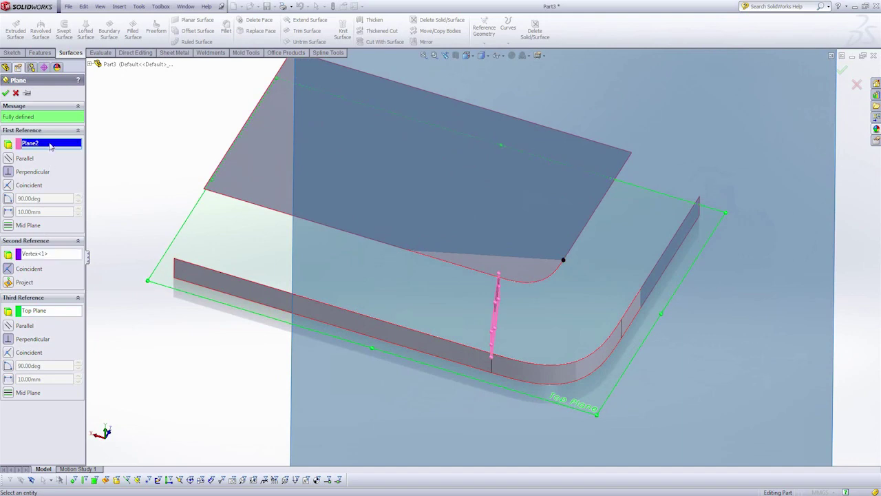
key(Delete)
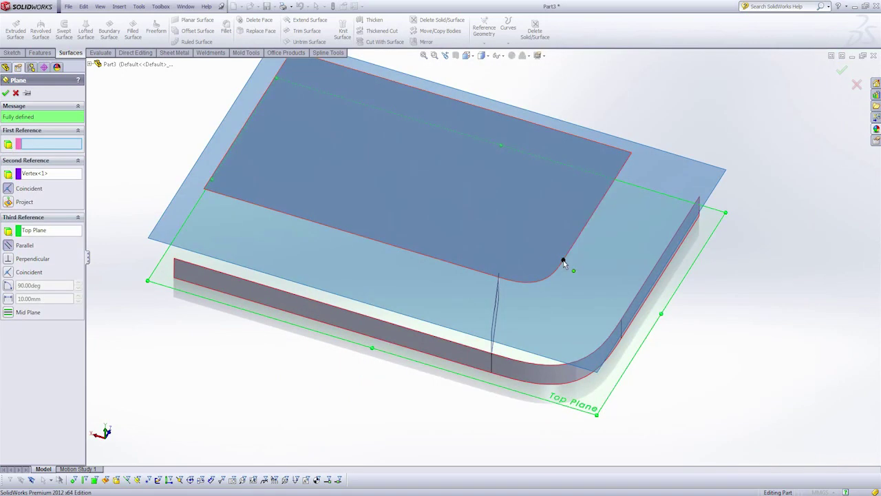
click(6, 93)
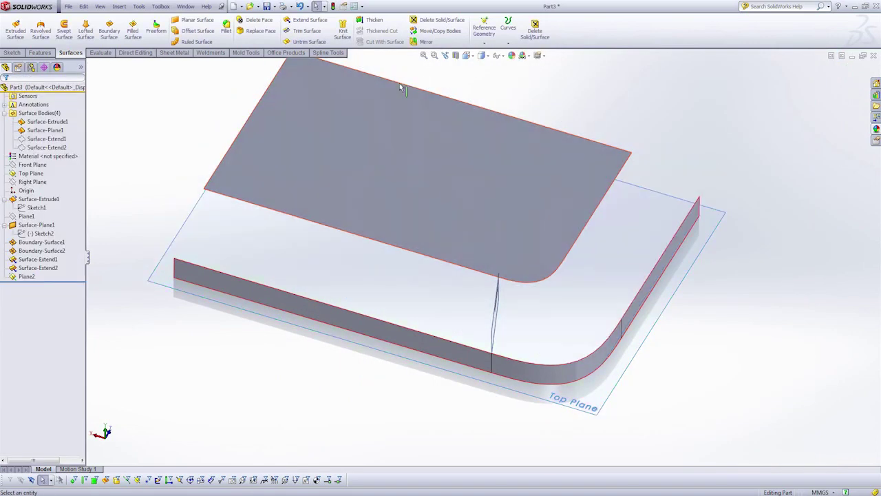
- Create a second plane perpendicular to the Top Plane through the corner curves' other end vertices, on the flat top surface and the wall
click(484, 43)
click(492, 70)
middle_drag(513, 268, 512, 210)
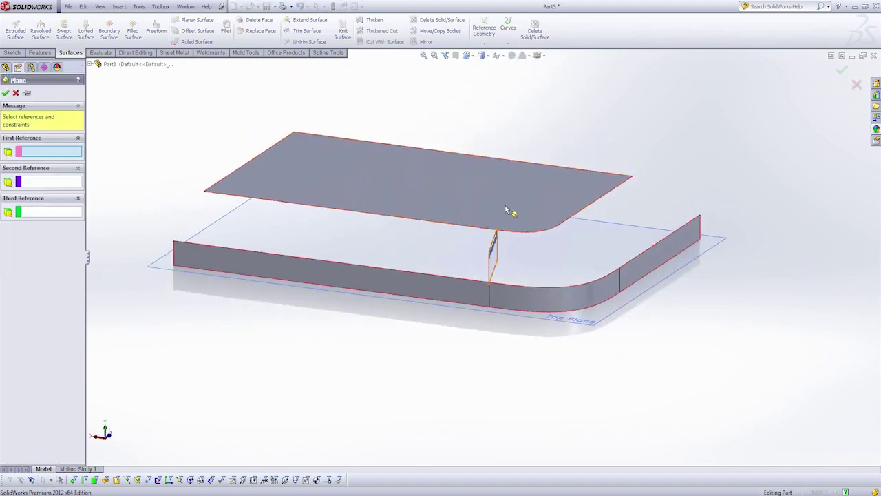
click(562, 224)
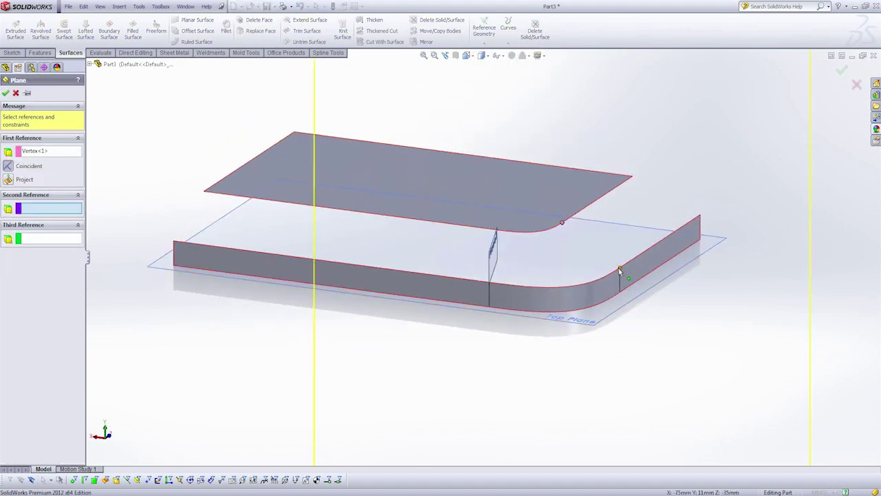
click(619, 268)
click(606, 317)
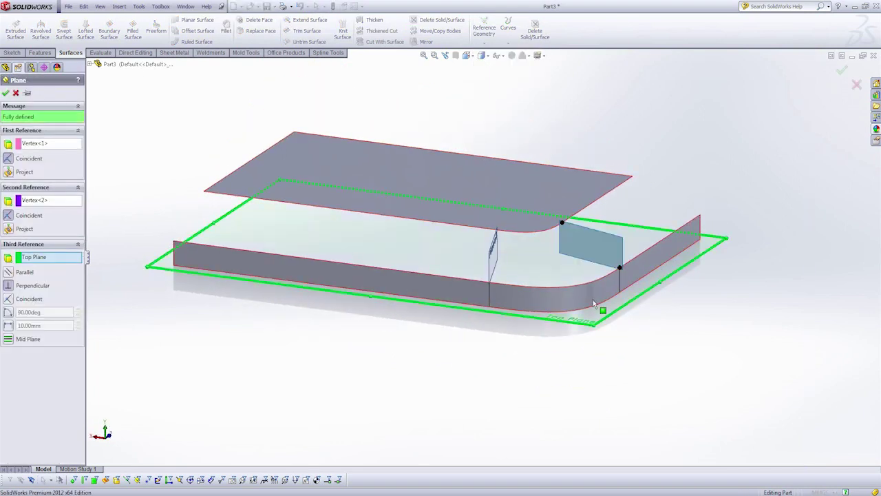
click(5, 93)
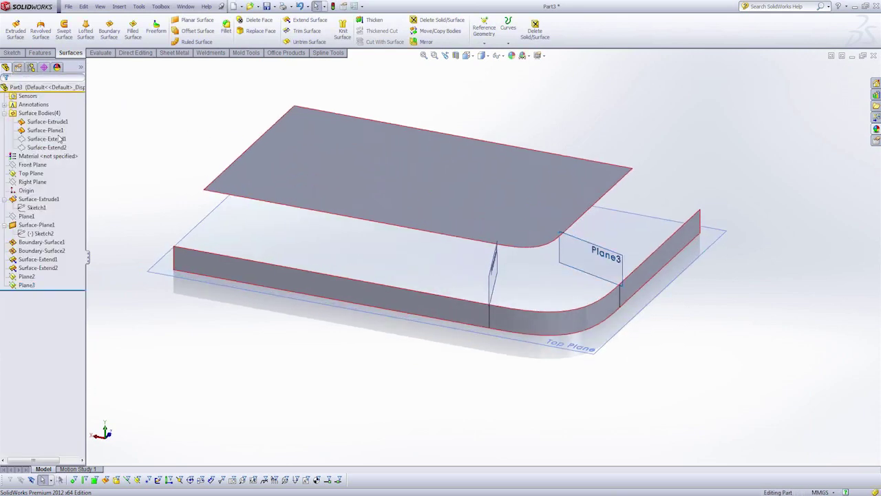
- Show the two hidden extended surface bodies again
click(59, 140)
ctrl+click(57, 147)
click(63, 136)
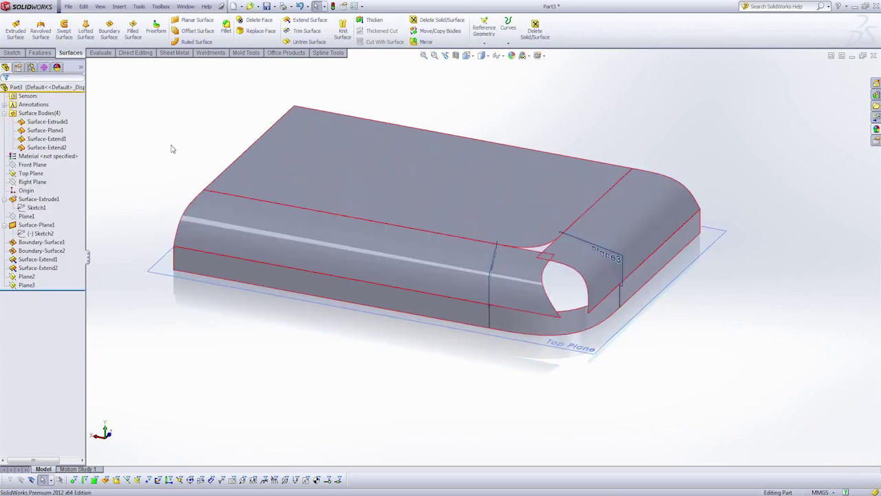
- Trim the long side's extended curved surface with Plane2, removing the piece that overhangs the corner
mouse_move(219, 148)
middle_down()
mouse_move(202, 159)
mouse_move(214, 161)
middle_up()
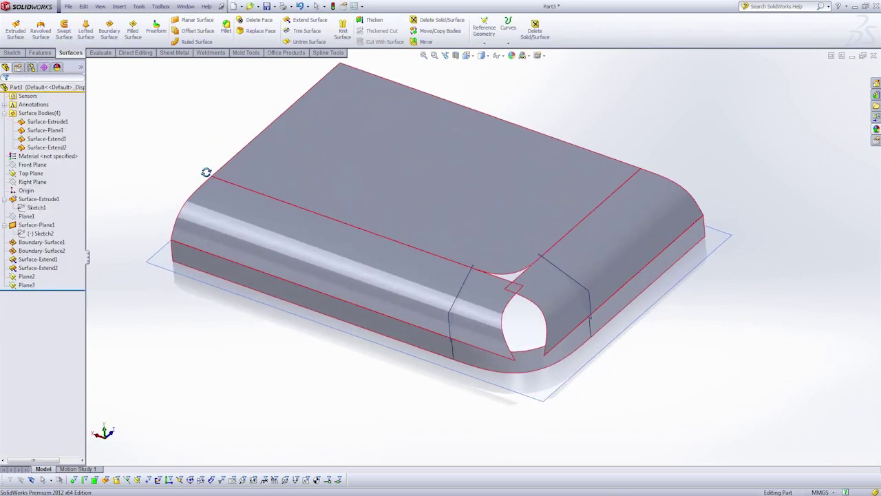
click(303, 31)
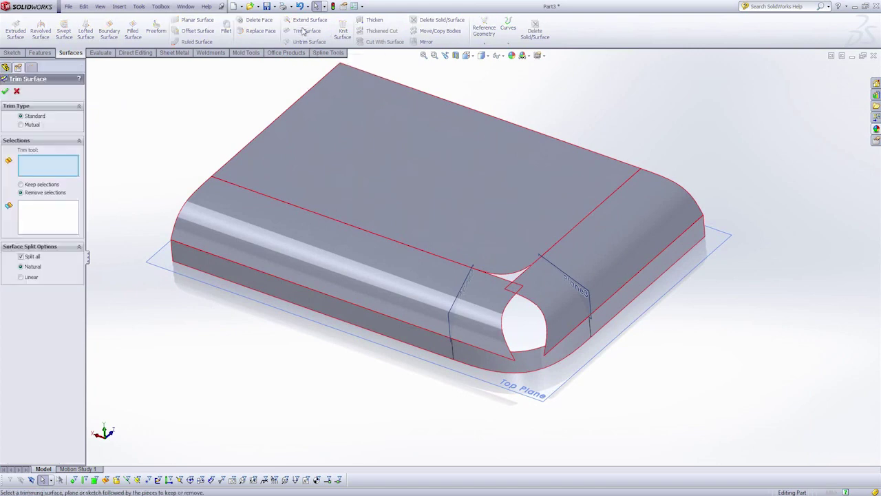
click(451, 315)
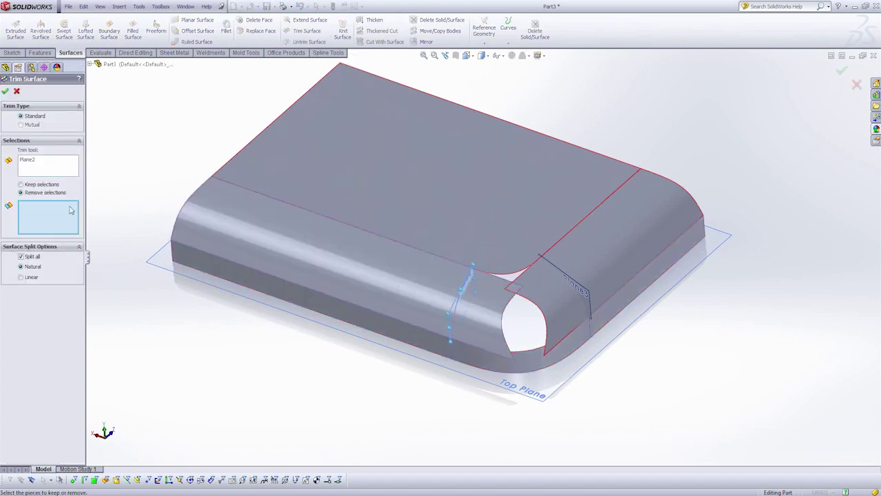
click(484, 324)
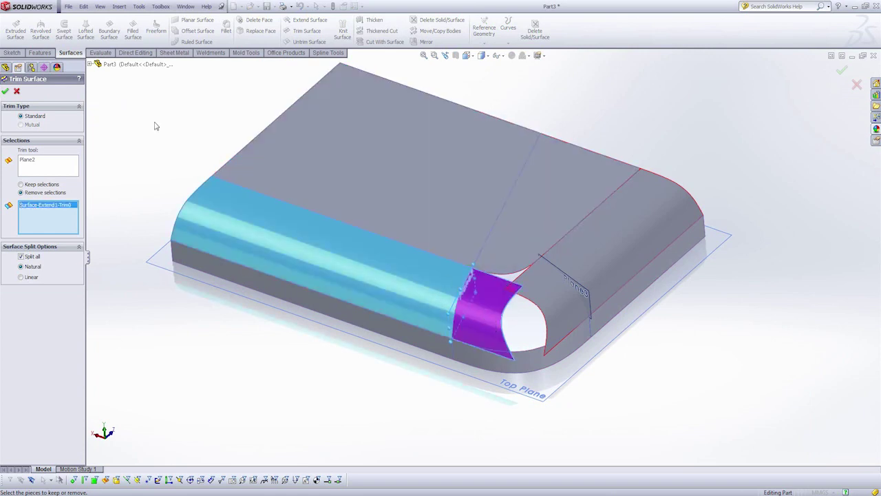
click(5, 91)
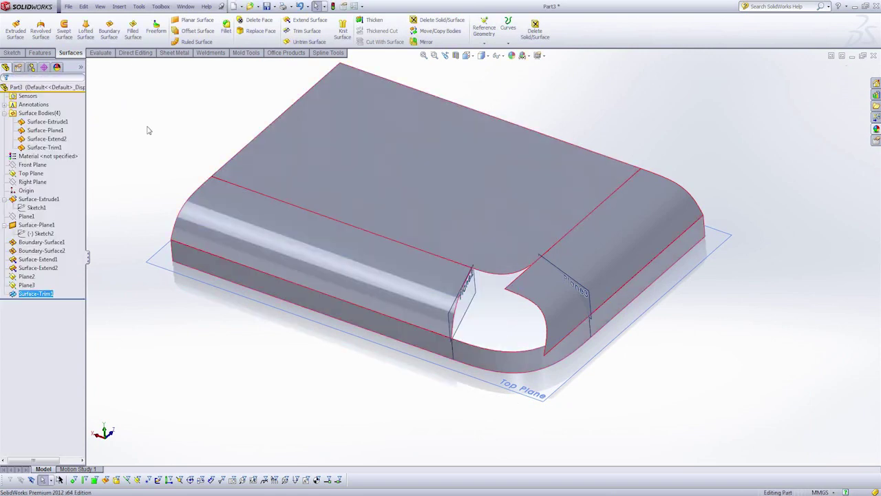
- Trim the short side's extended curved surface with Plane3, removing the piece that overhangs the corner
click(303, 30)
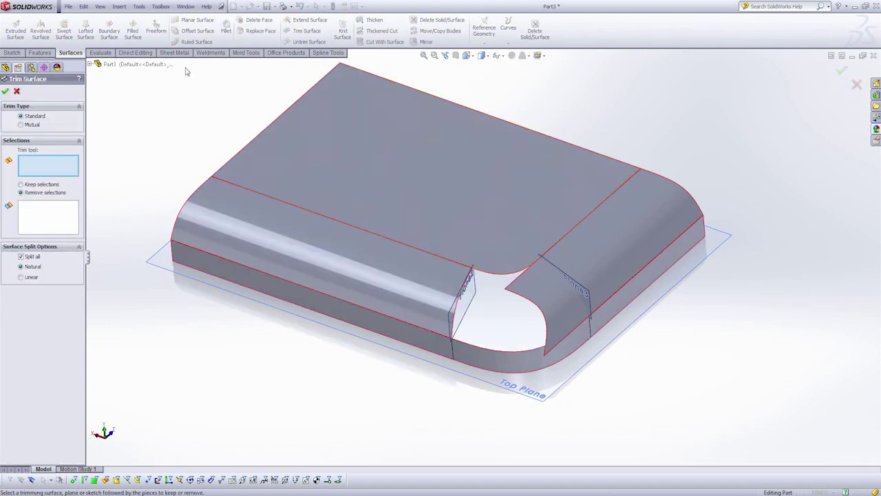
click(584, 292)
click(561, 293)
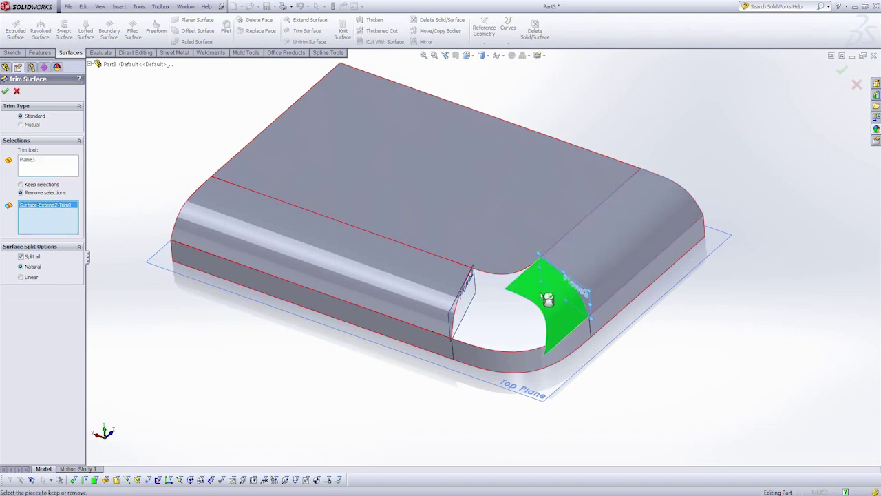
click(5, 91)
click(173, 116)
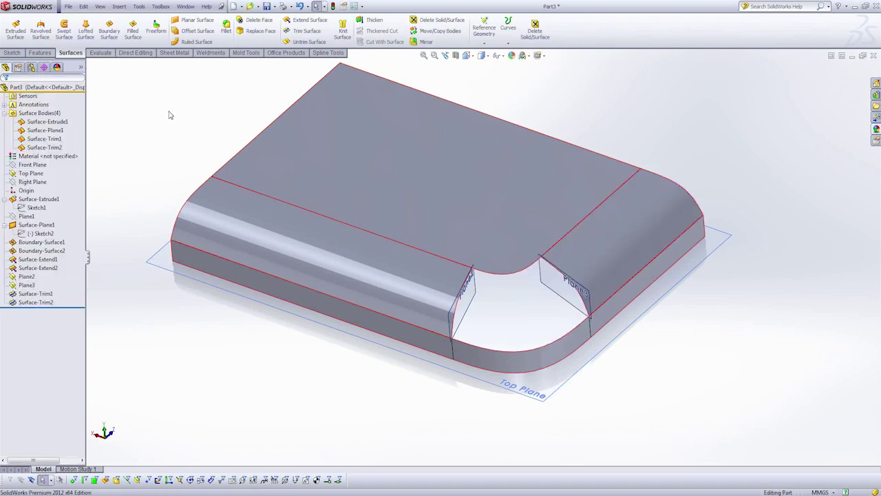
- Check the trimmed corner opening from the Top view and hide the two angled trim planes, Plane2 and Plane3
key(space)
click(181, 173)
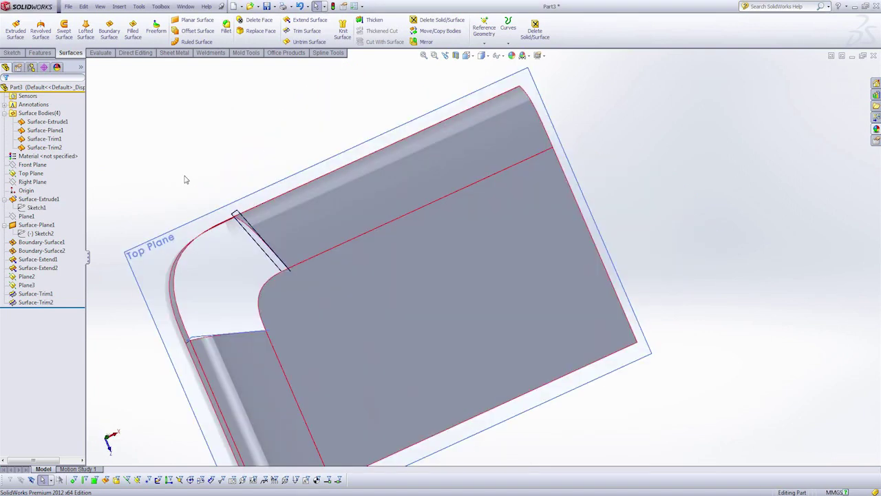
scroll(349, 161, down, 3)
scroll(353, 229, up, 1)
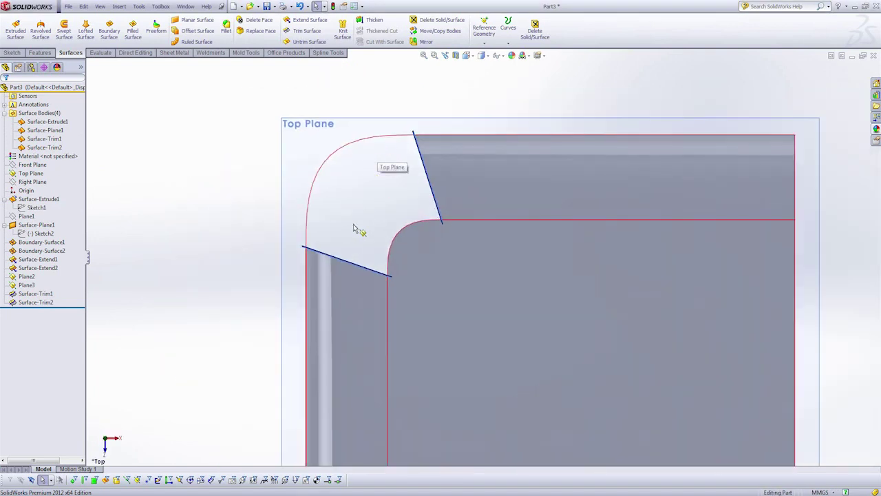
middle_drag(349, 239, 388, 161)
scroll(395, 285, down, 4)
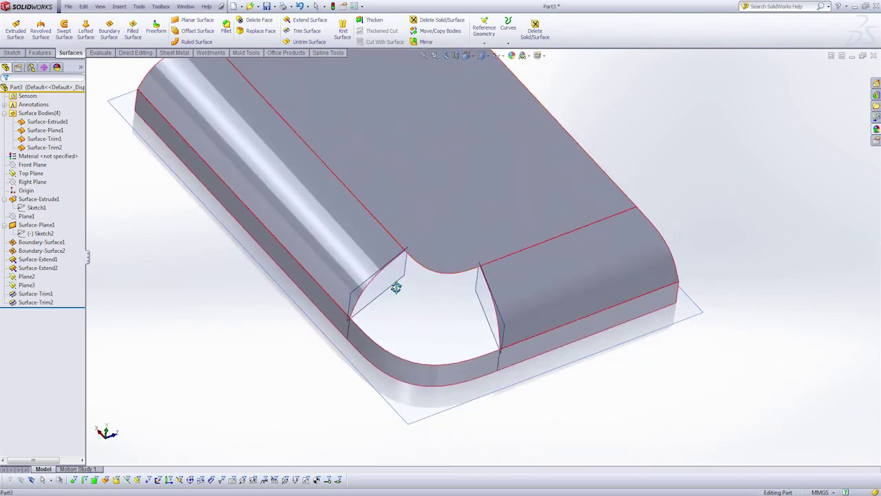
right_click(392, 256)
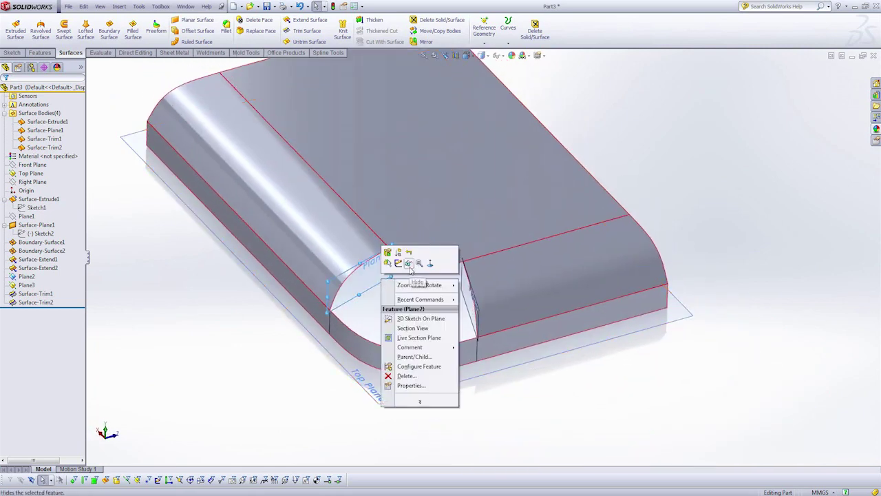
click(411, 262)
right_click(458, 298)
click(480, 272)
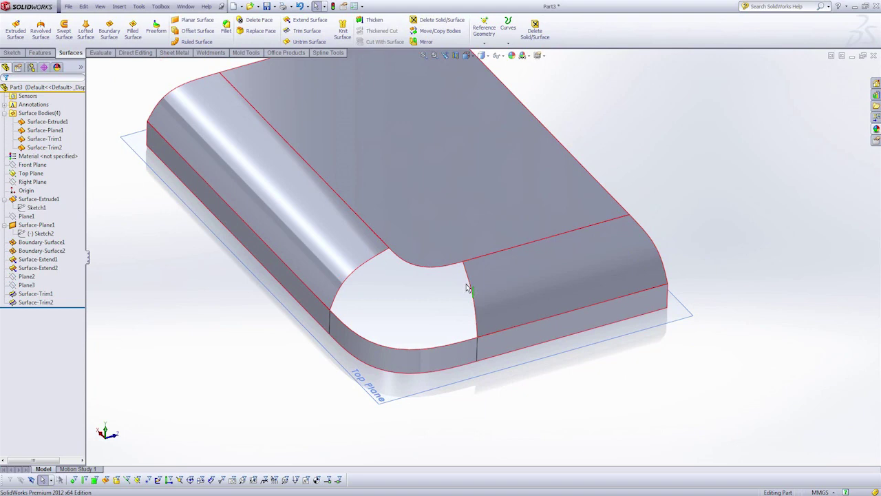
- Start a Filled Surface over the open corner, using the flat top's corner edge and both trimmed side edges as patch boundaries
scroll(415, 306, up, 1)
middle_drag(123, 108, 127, 114)
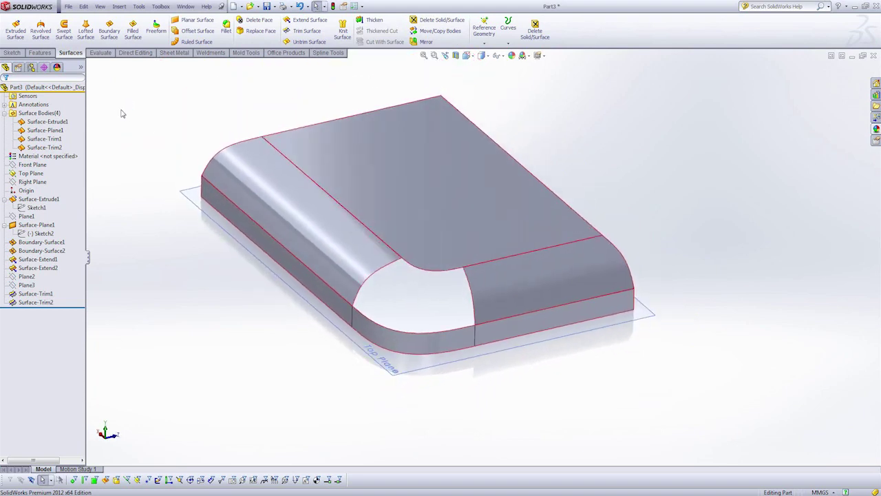
click(133, 30)
click(423, 272)
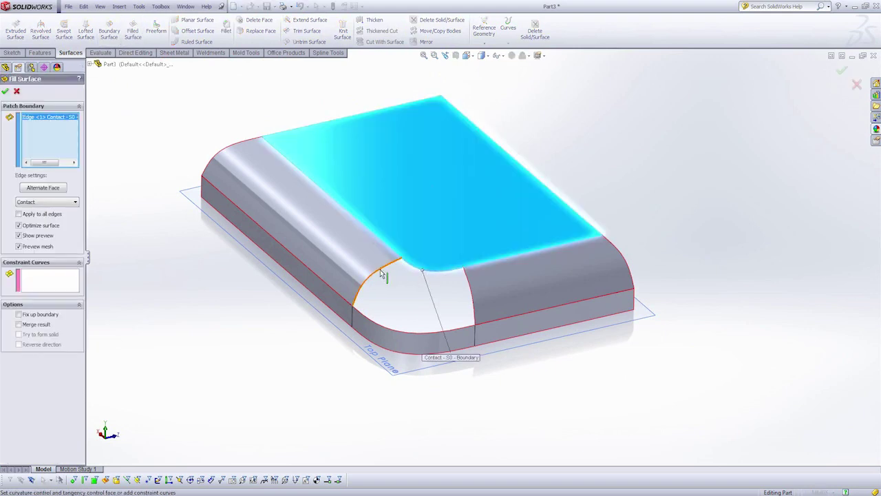
click(379, 273)
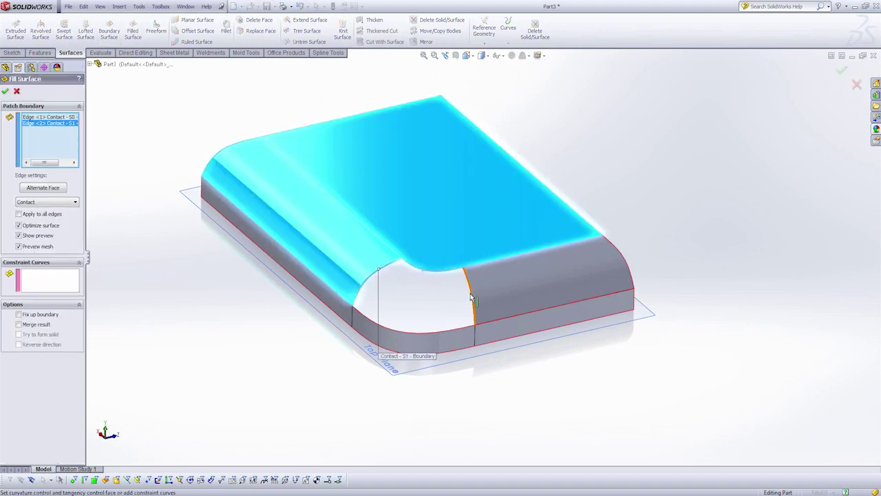
click(471, 297)
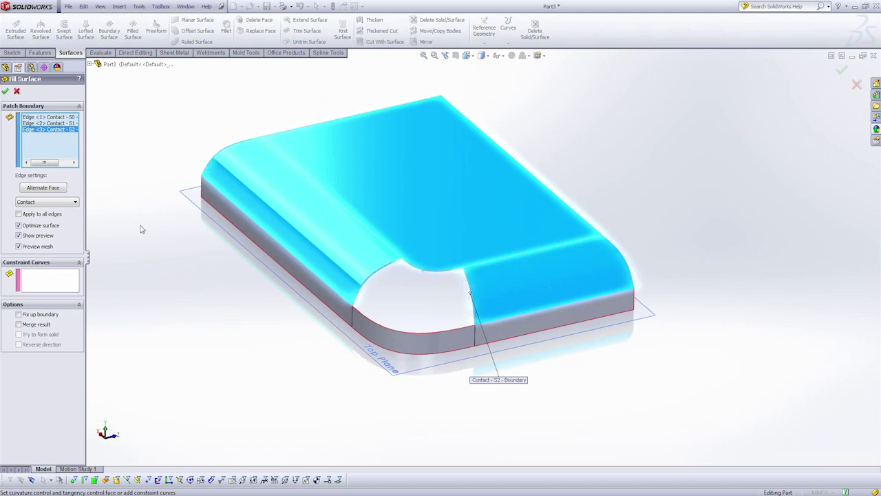
- Set the short side's trimmed boundary edge to Curvature and turn off surface optimization
click(54, 202)
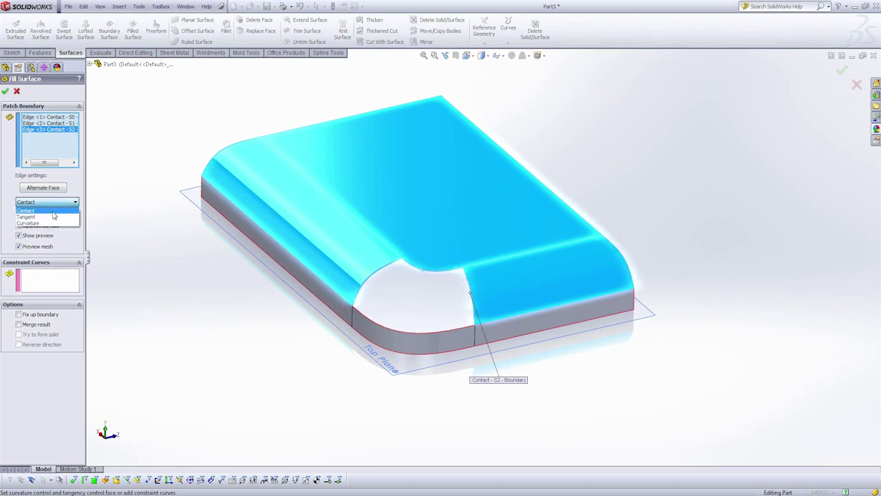
click(62, 224)
click(33, 226)
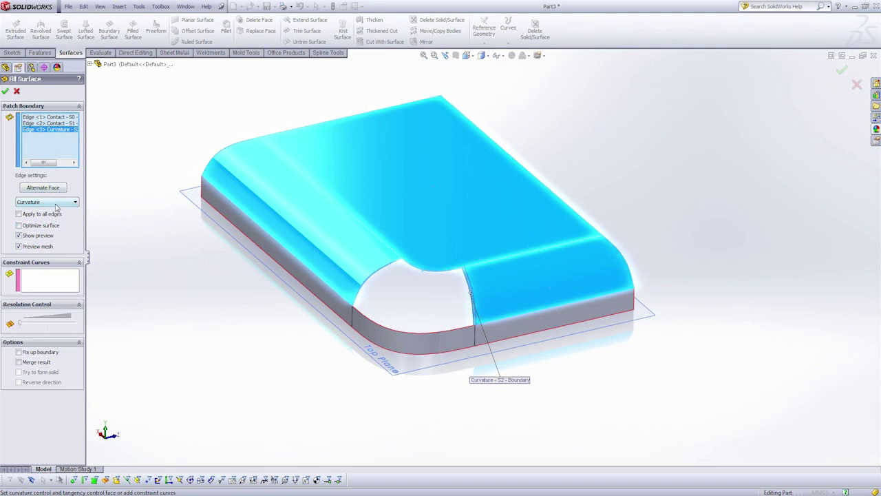
- Add the wall's upper corner edge as the fourth patch boundary with Contact and create the filled surface
click(363, 334)
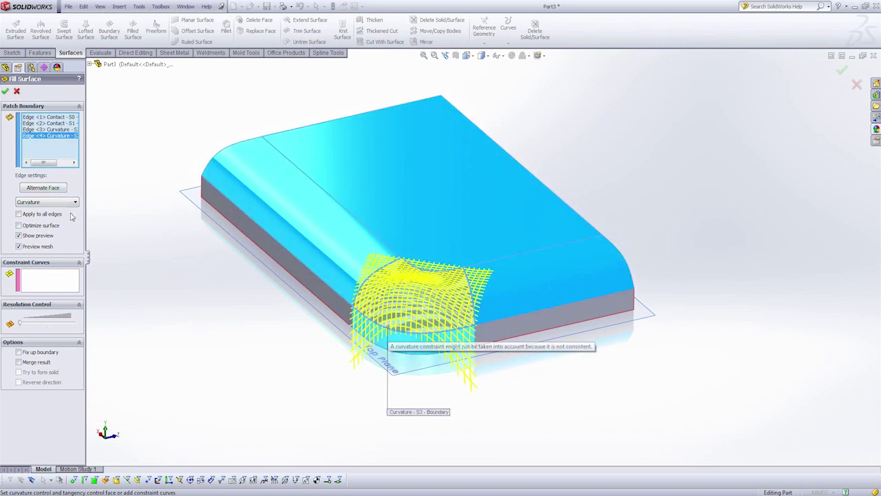
click(51, 202)
click(50, 210)
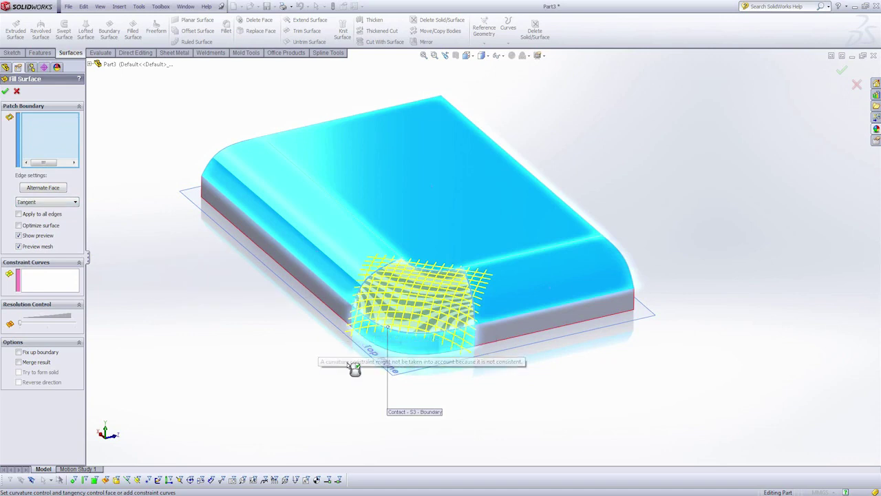
click(57, 202)
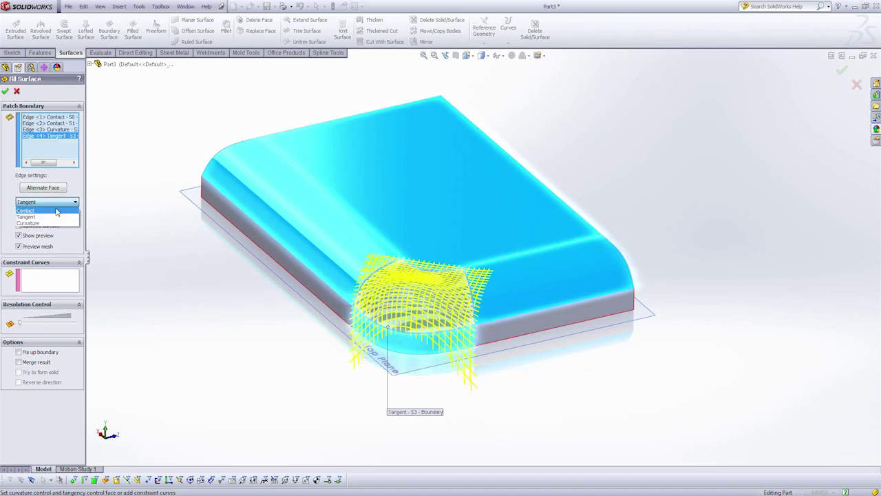
click(58, 211)
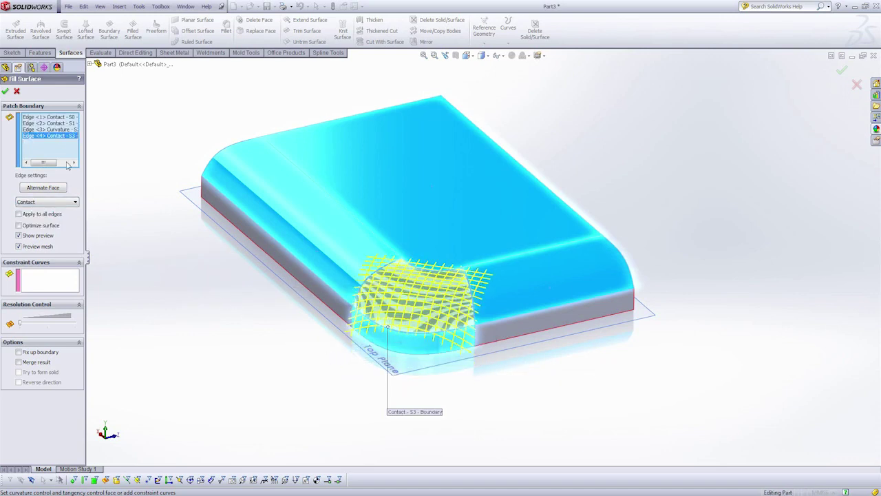
click(5, 92)
- Turn on Zebra Stripes and examine the stripe flow across the corner patch's edges with its neighbouring surfaces
middle_drag(247, 310, 284, 308)
middle_drag(297, 263, 382, 281)
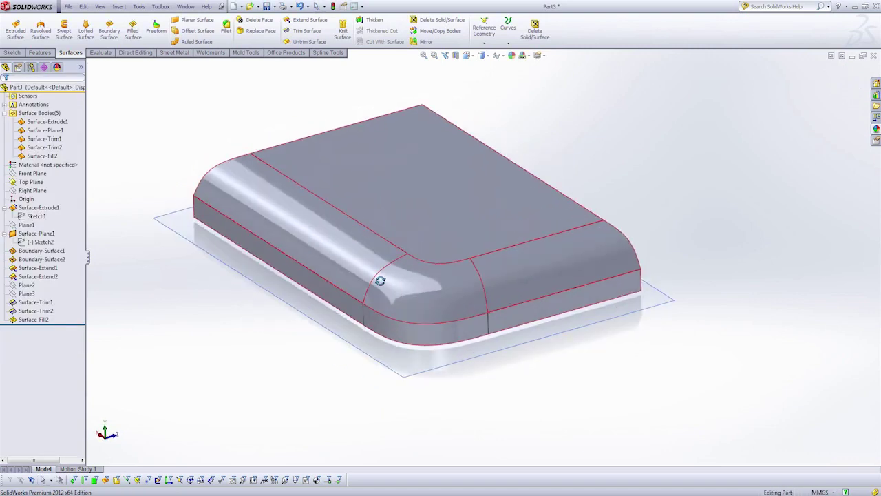
click(109, 54)
click(230, 31)
scroll(423, 340, down, 5)
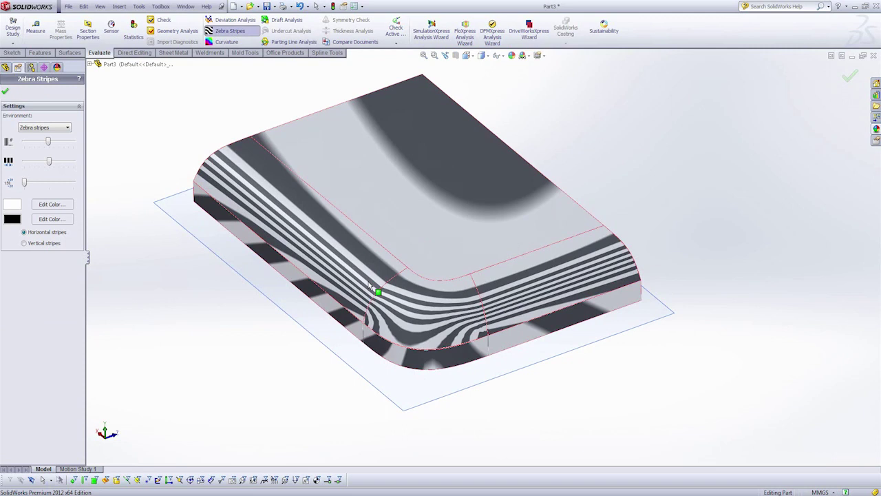
scroll(358, 274, down, 3)
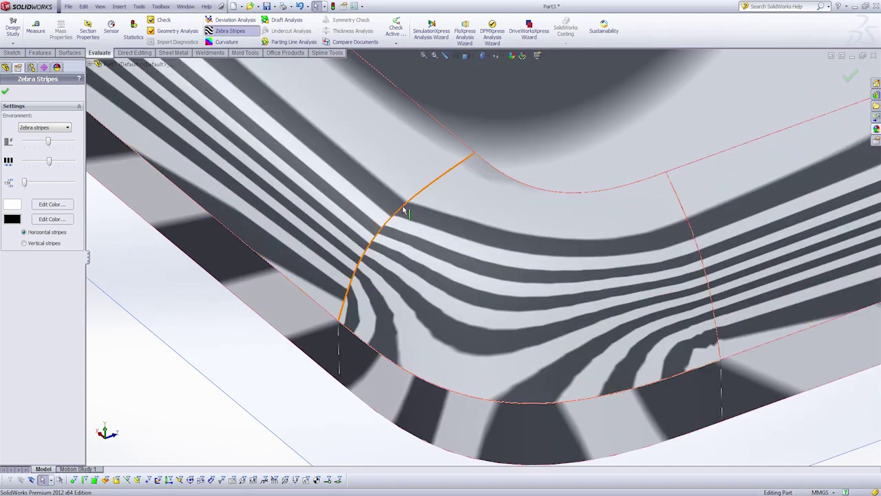
scroll(425, 243, up, 2)
middle_drag(427, 244, 451, 272)
- Edit the Surface-Fill2 corner patch and set its flat-top and long-side boundary edges to Curvature
right_click(34, 319)
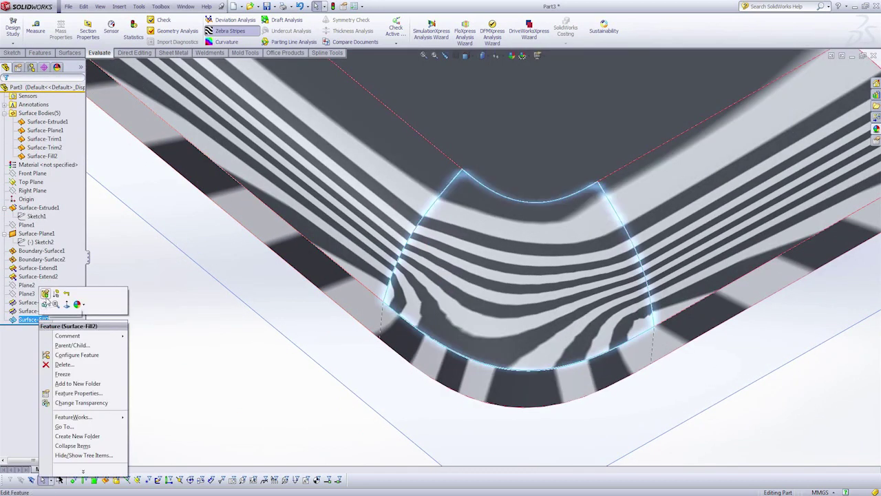
click(44, 296)
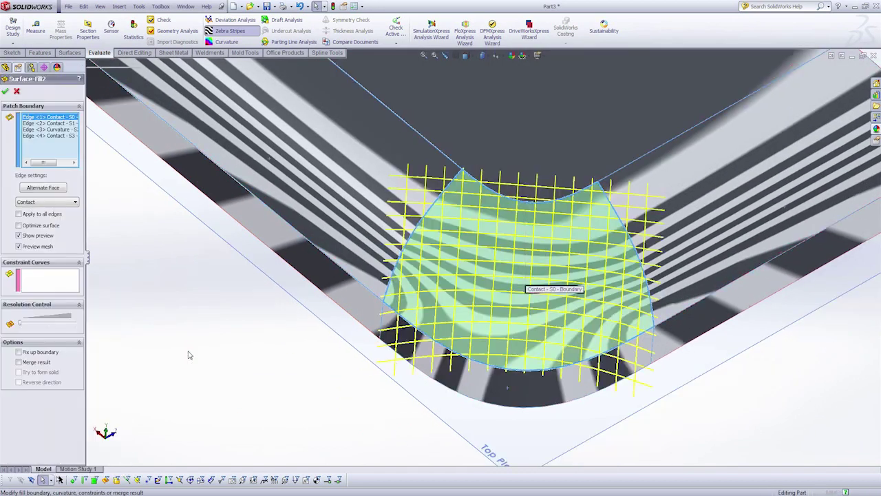
click(49, 123)
middle_drag(128, 270, 140, 296)
scroll(193, 349, up, 2)
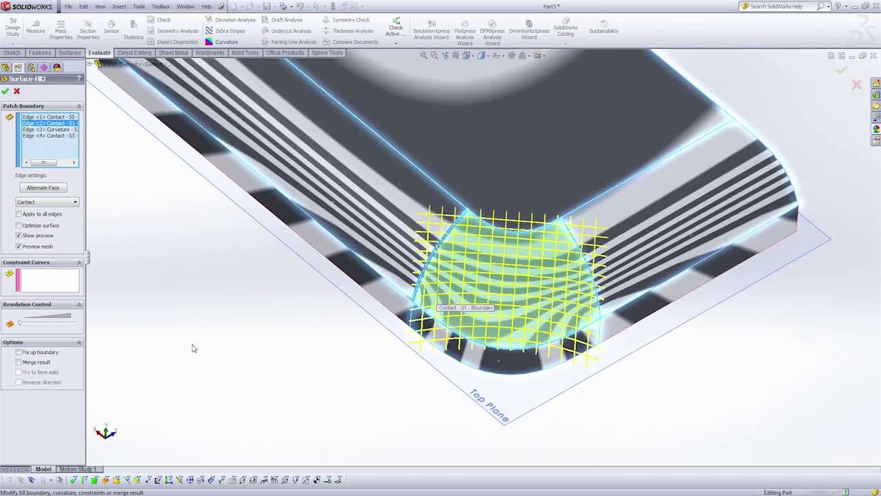
middle_drag(192, 348, 165, 307)
ctrl+click(61, 118)
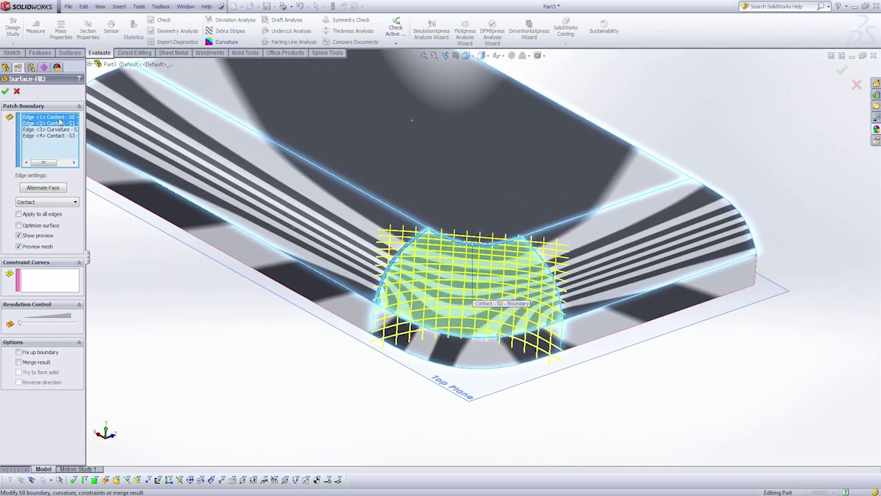
click(47, 202)
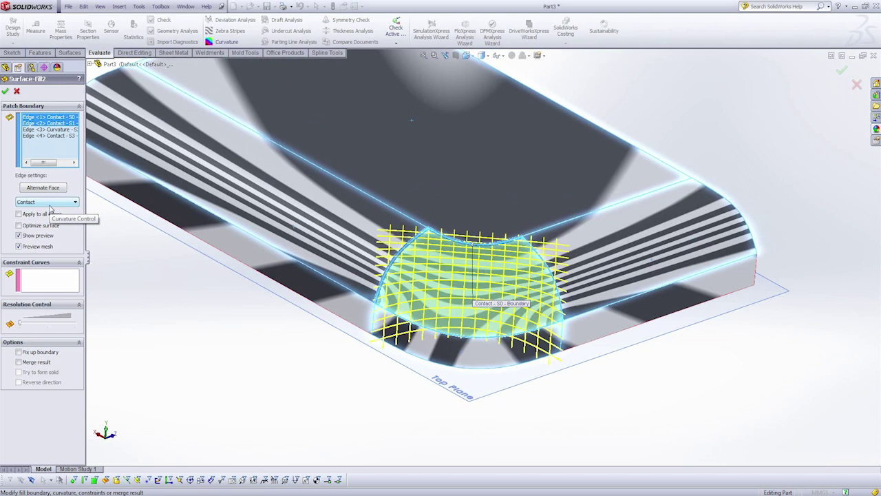
click(42, 224)
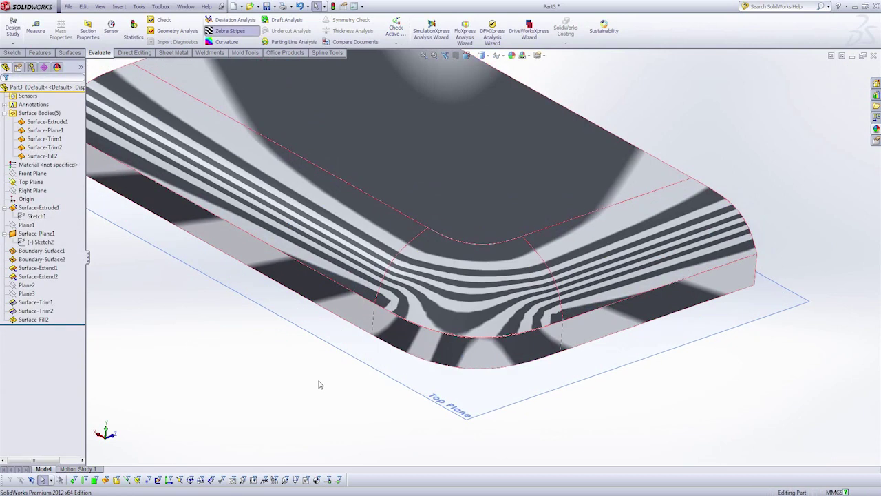
- Inspect the zebra stripes on the edited corner patch up close and across the whole model
middle_drag(319, 383, 325, 352)
scroll(541, 254, down, 2)
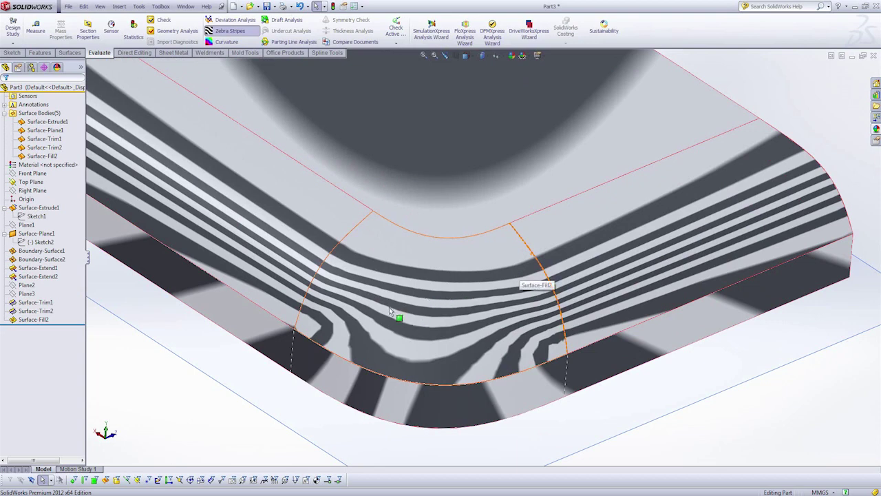
middle_drag(396, 317, 376, 273)
key(f)
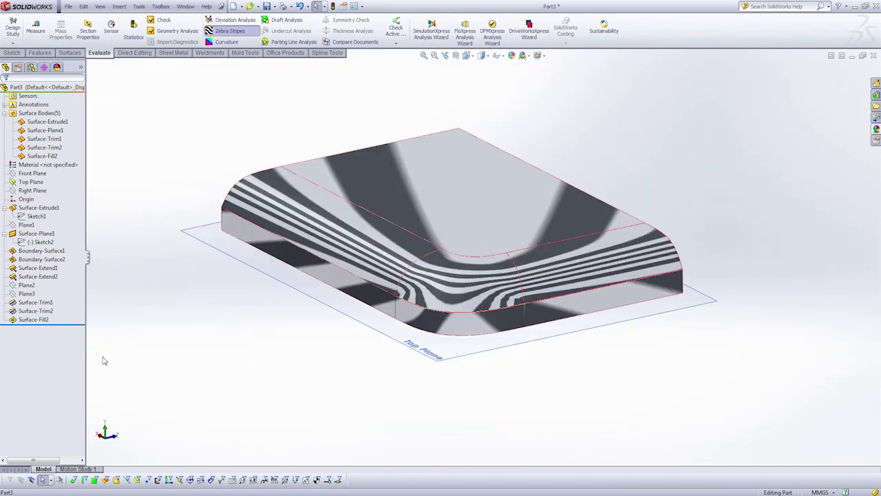
key(ctrl+7)
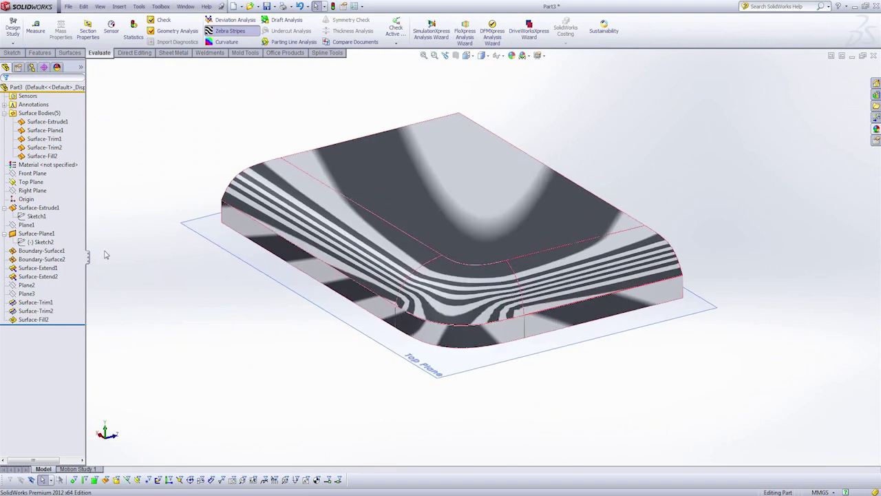
- Turn off Zebra Stripes and hide the Surface-Fill2 corner patch
click(230, 31)
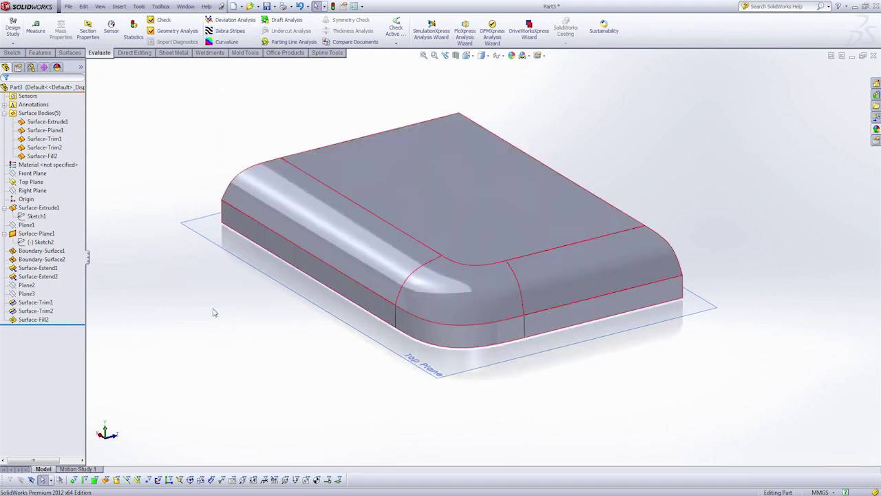
right_click(27, 319)
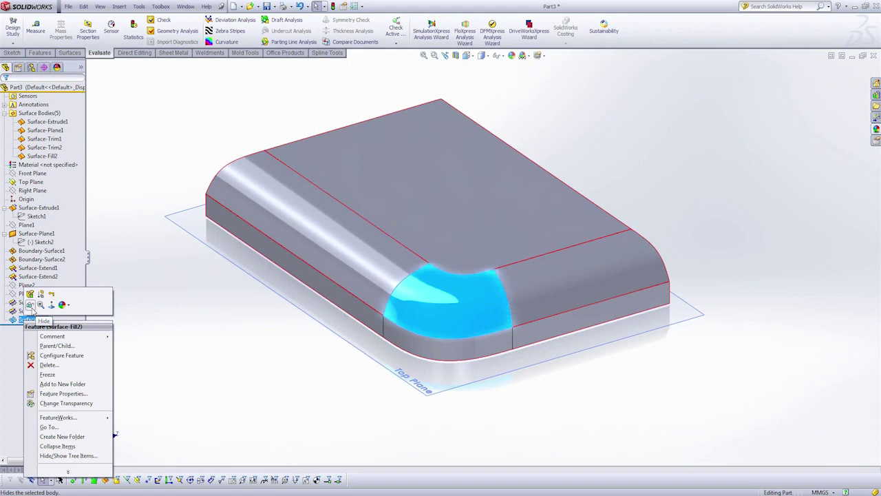
click(31, 305)
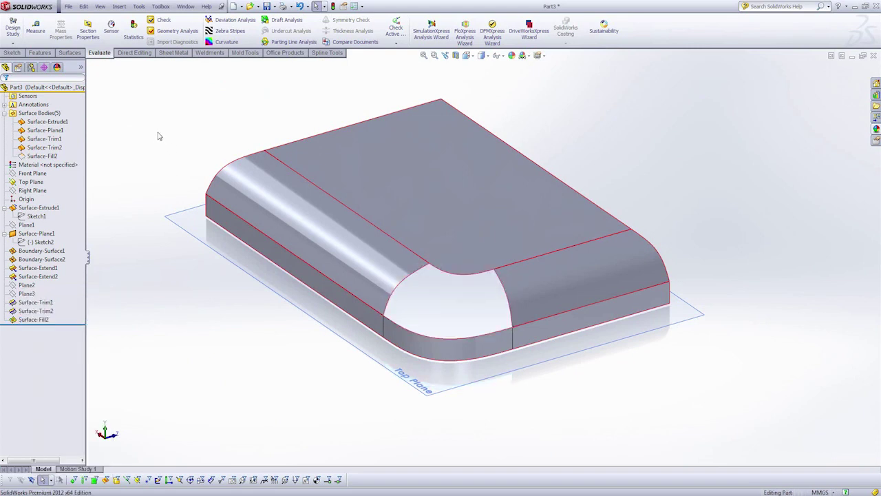
- Start a boundary surface over the open corner with the two trimmed side-surface edges as Direction 1, flipping the connectors to untwist it
click(76, 54)
click(111, 40)
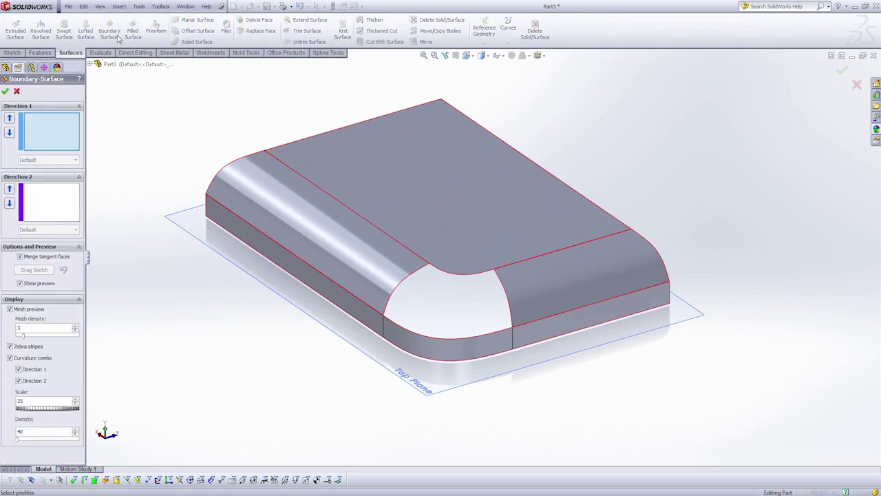
click(402, 282)
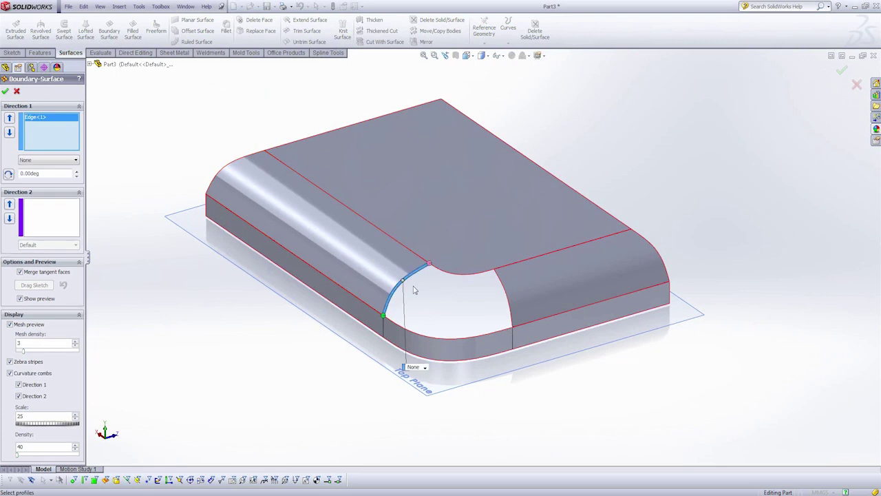
click(504, 288)
scroll(481, 297, down, 2)
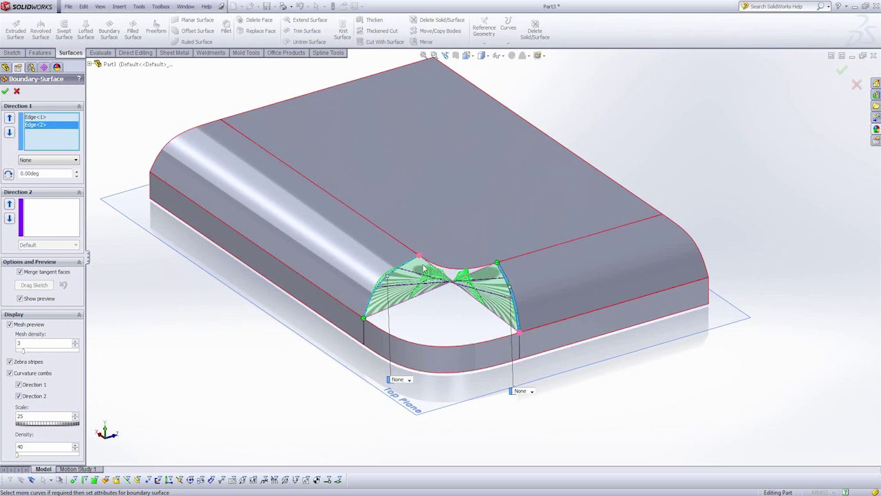
right_click(440, 301)
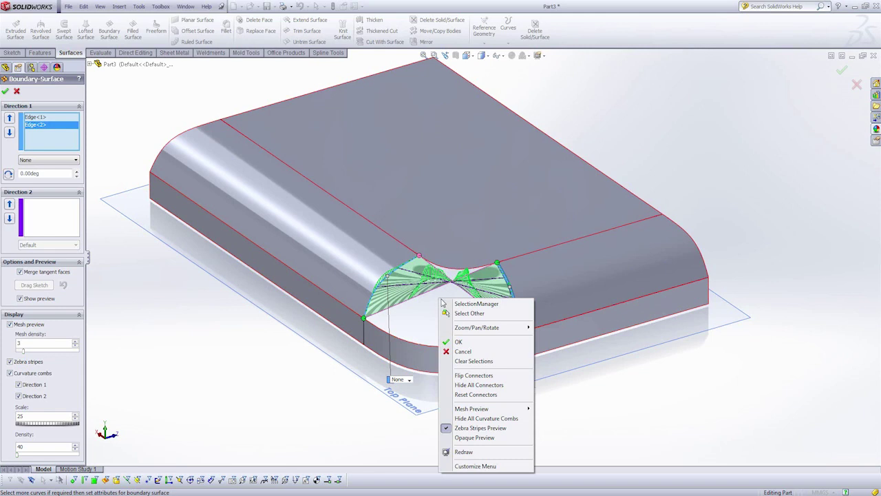
click(474, 376)
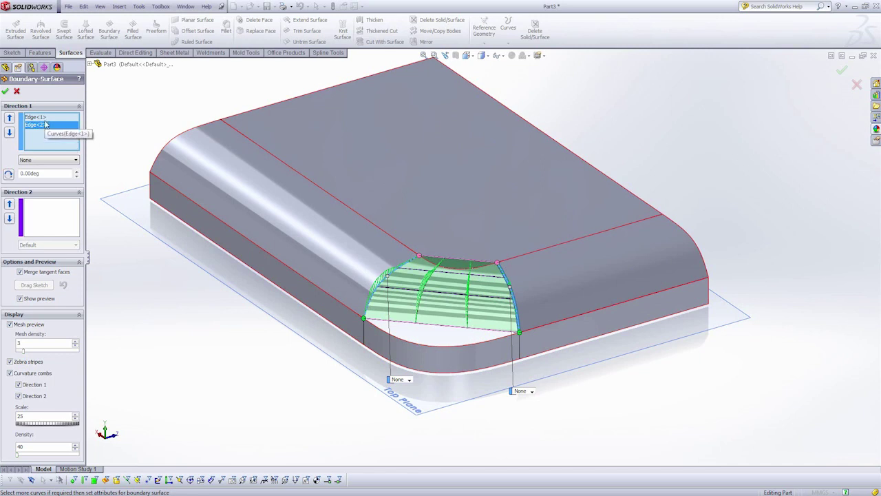
- Add the flat top's rounded corner edge and the wall's upper corner edge as Direction 2 curves
click(38, 217)
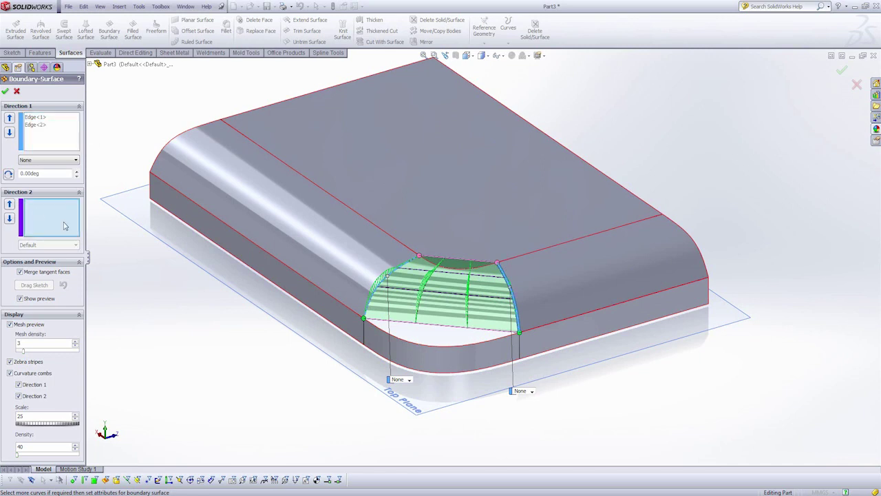
scroll(467, 256, down, 3)
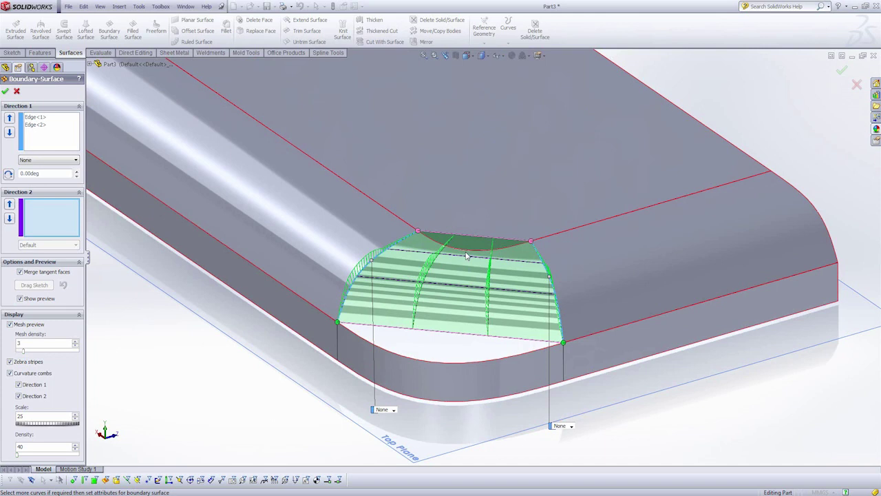
click(467, 252)
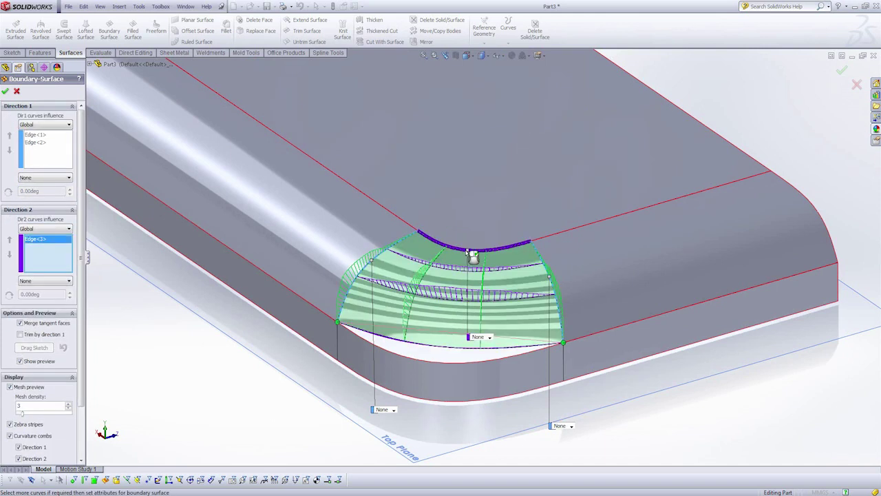
click(447, 363)
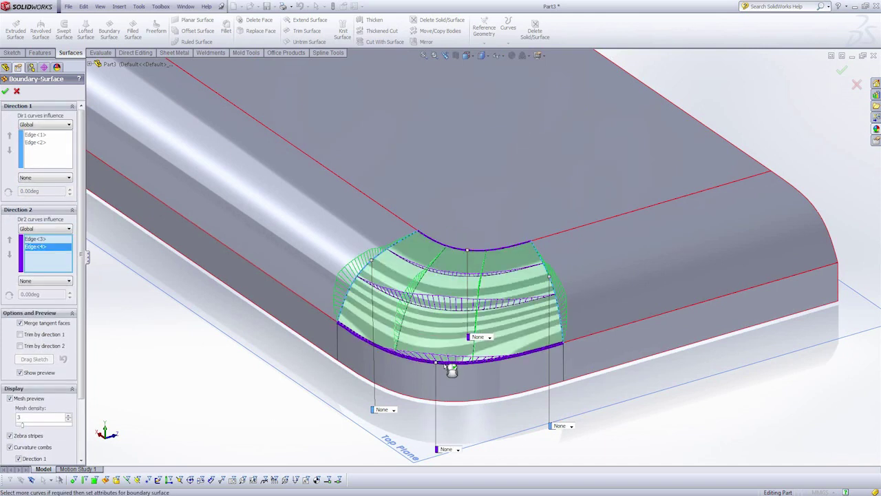
scroll(451, 370, up, 2)
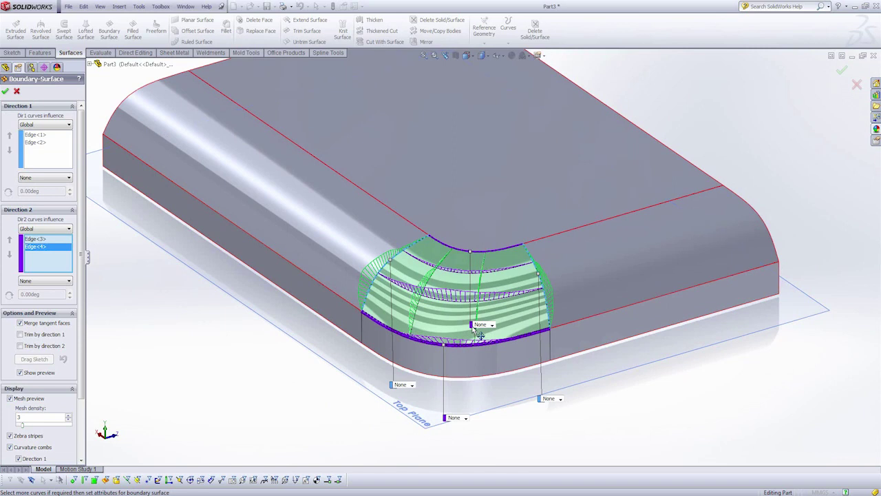
- Set the flat-top edge and both side-surface edges of the boundary surface to Curvature To Face
drag(478, 333, 491, 179)
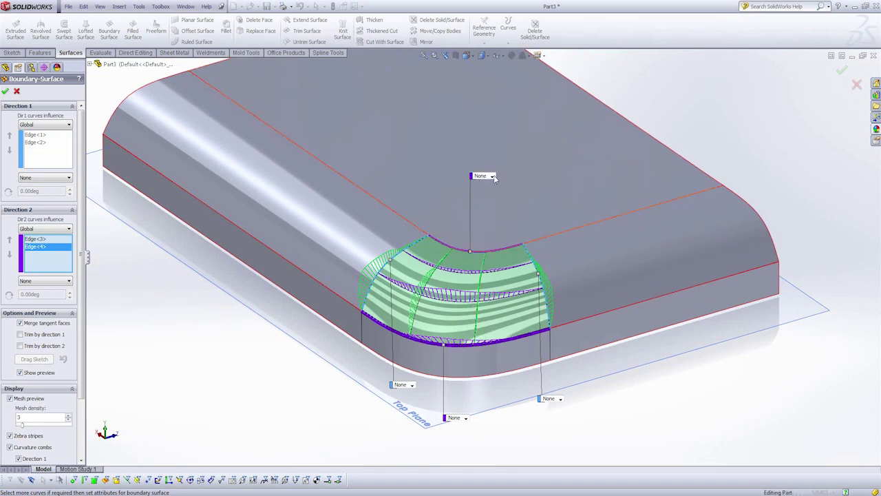
click(493, 177)
click(494, 204)
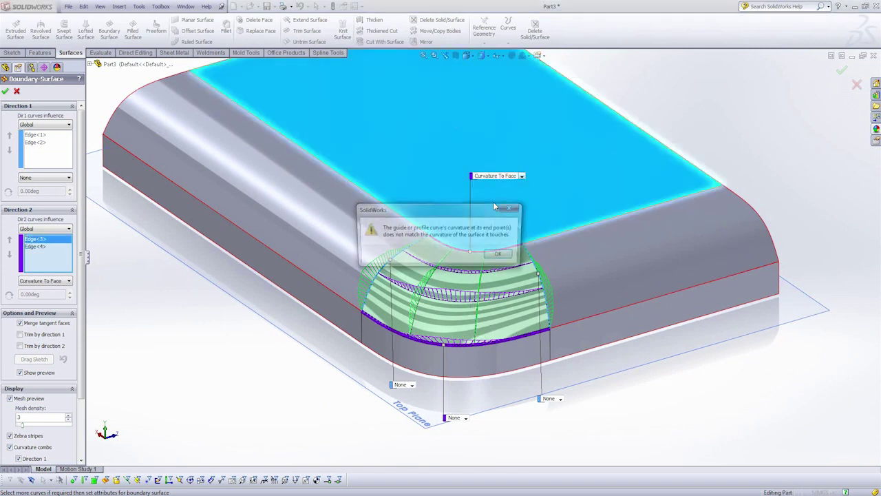
click(498, 254)
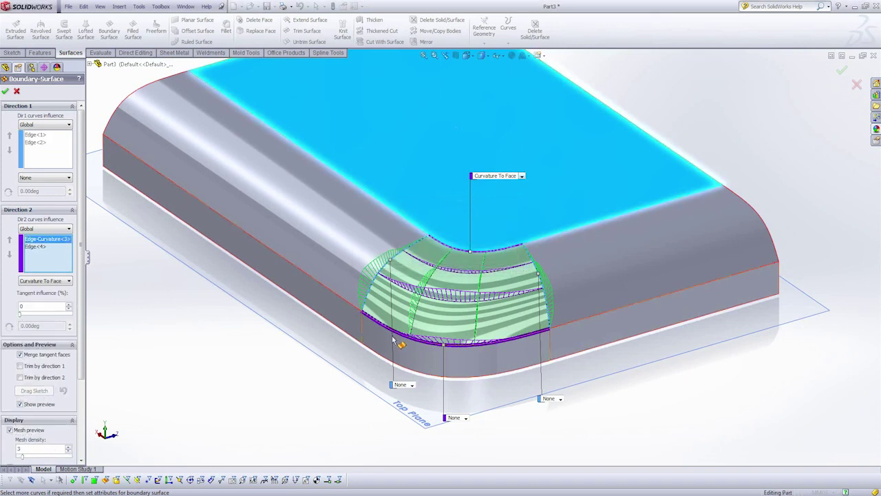
click(412, 384)
click(417, 413)
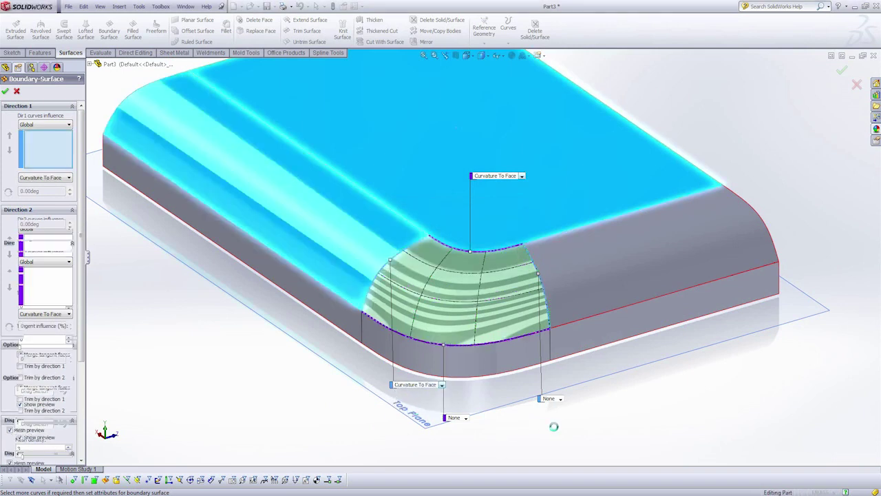
click(560, 398)
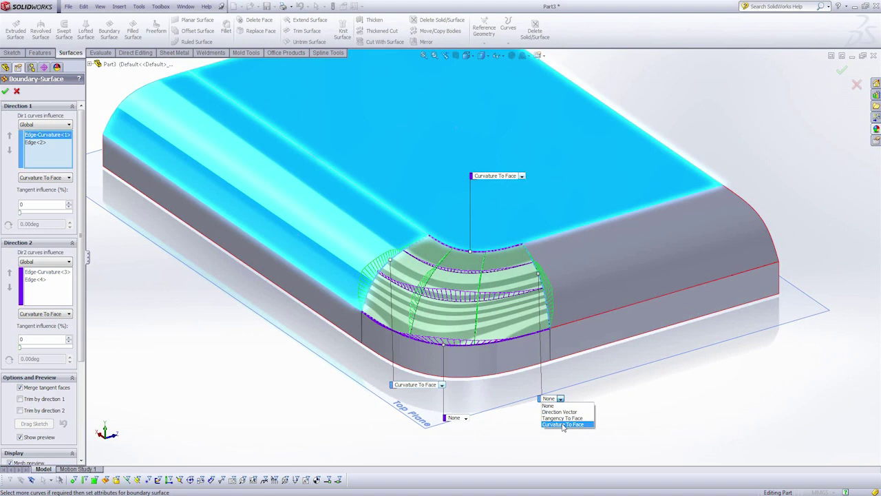
click(563, 424)
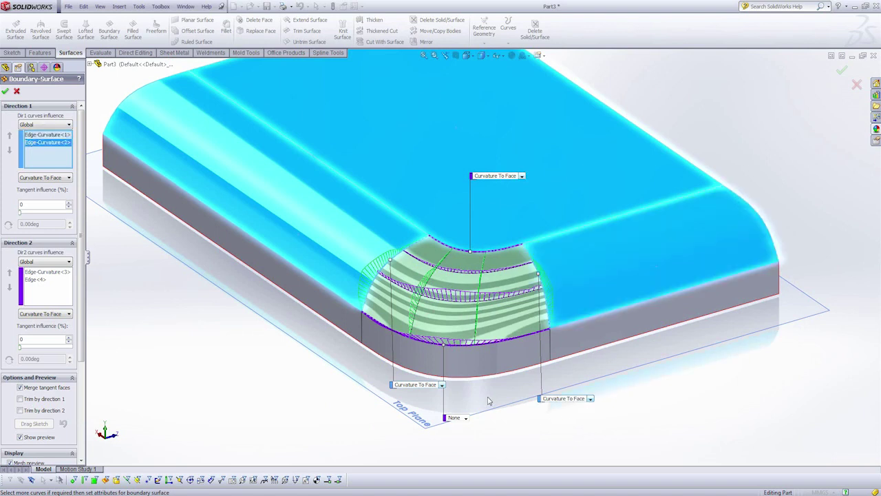
- Try 100% tangent influence in both directions, return both to 0%, and create the boundary surface
scroll(439, 294, down, 3)
middle_drag(439, 294, 424, 274)
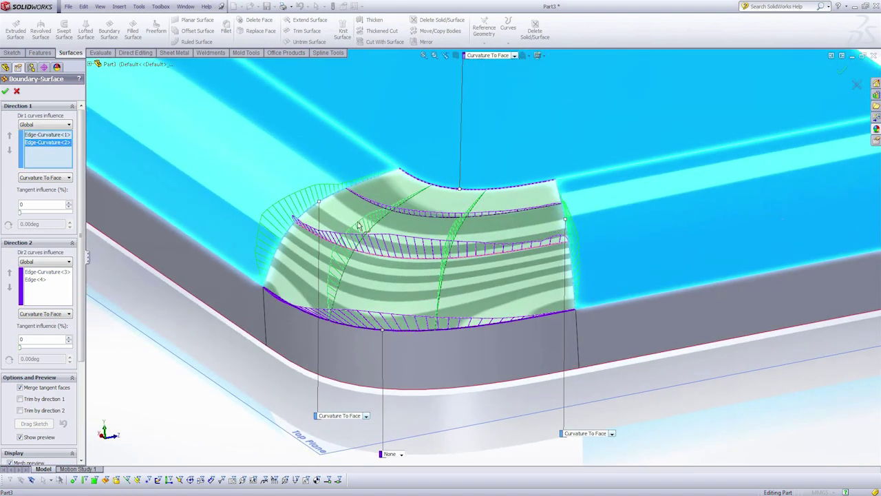
middle_drag(381, 217, 317, 262)
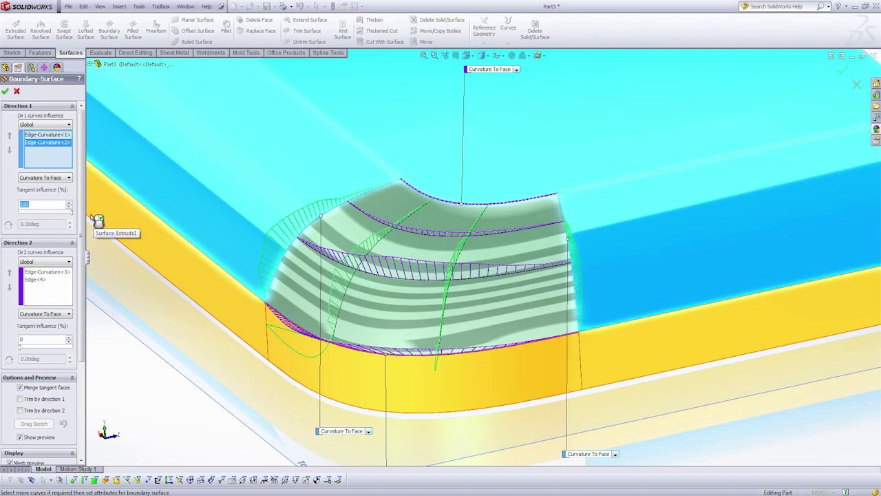
drag(20, 347, 97, 349)
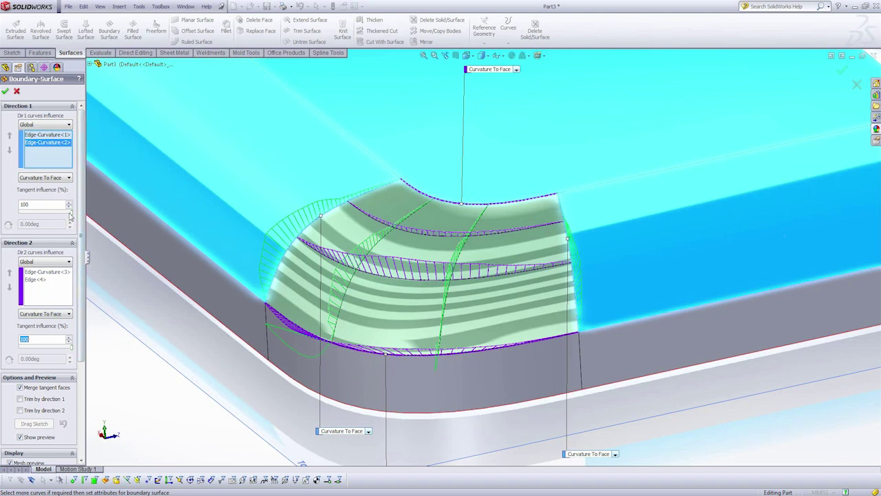
drag(71, 213, 11, 212)
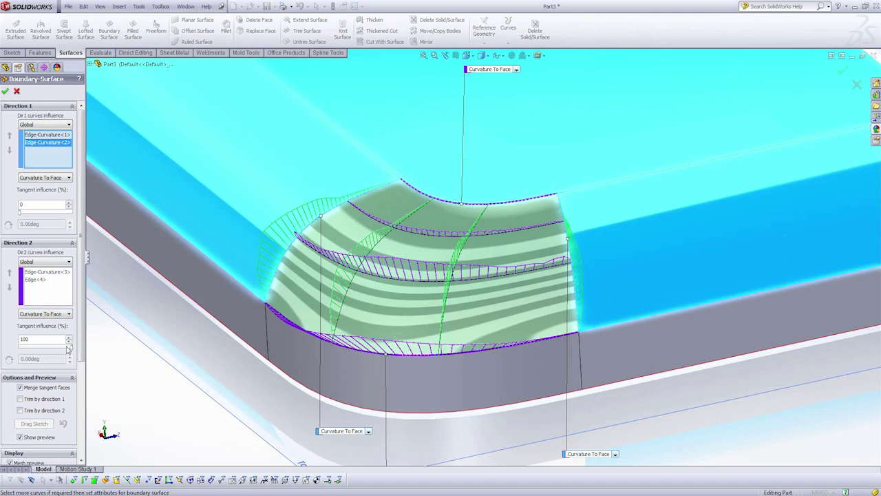
drag(67, 351, 12, 350)
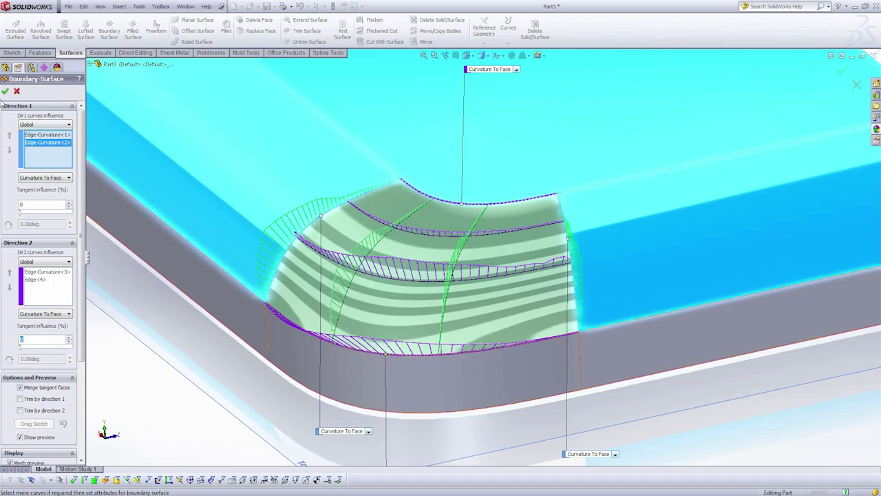
click(5, 94)
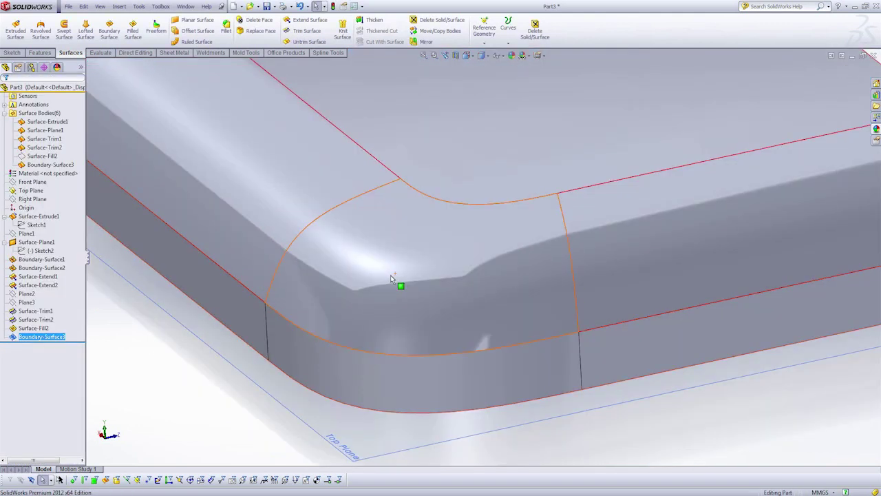
- Examine the zebra stripe flow across the new boundary corner patch and its neighbouring surfaces, then turn the stripes off
middle_drag(391, 275, 400, 293)
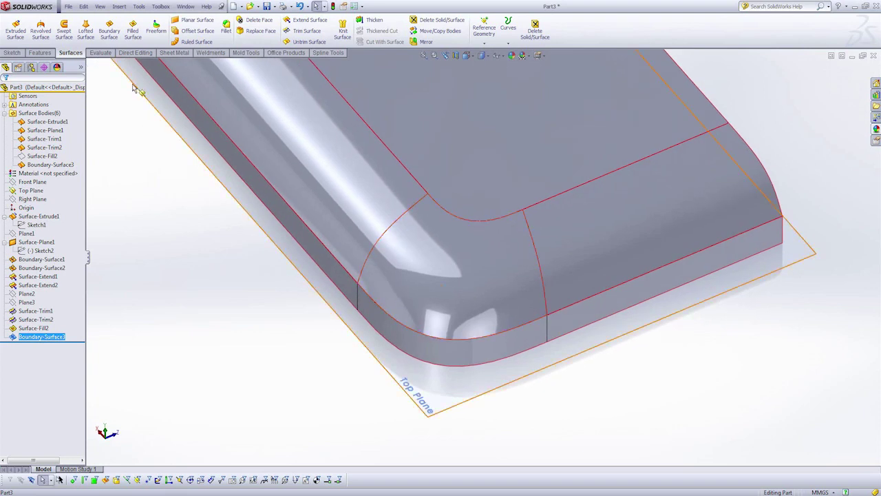
click(100, 53)
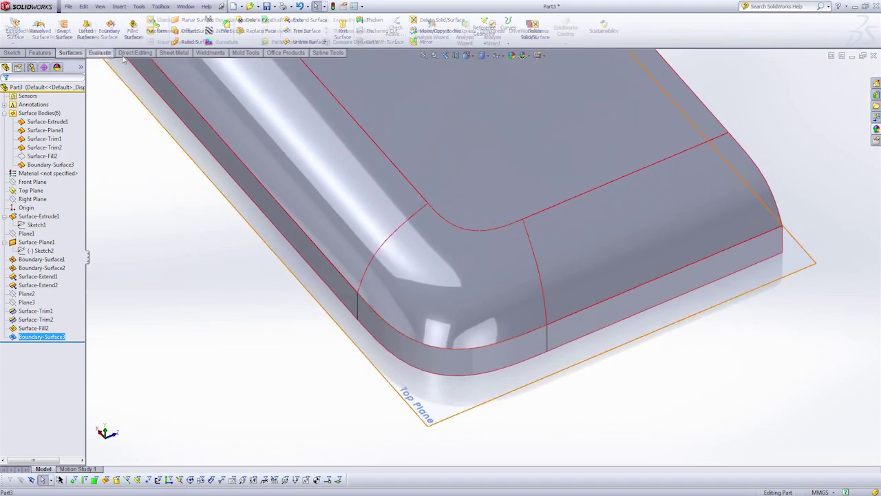
click(230, 30)
scroll(409, 247, down, 2)
middle_drag(408, 247, 465, 291)
scroll(403, 337, up, 1)
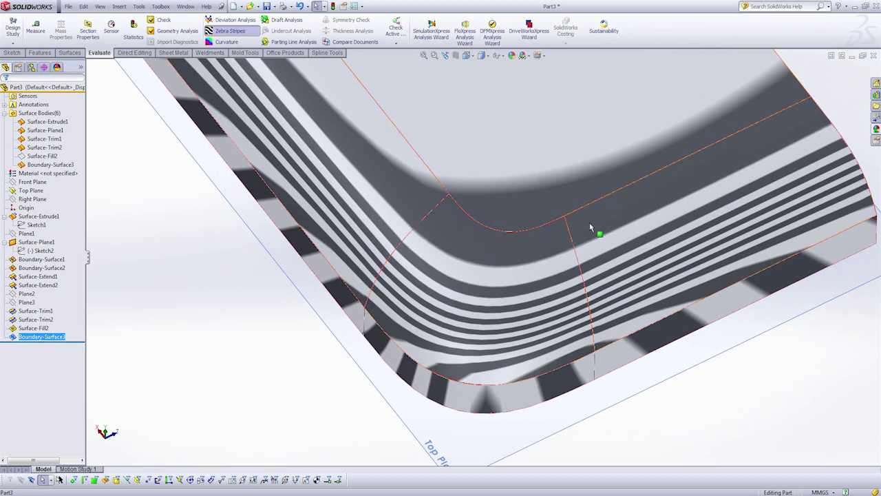
click(525, 291)
middle_drag(526, 291, 497, 267)
scroll(521, 254, up, 3)
click(230, 31)
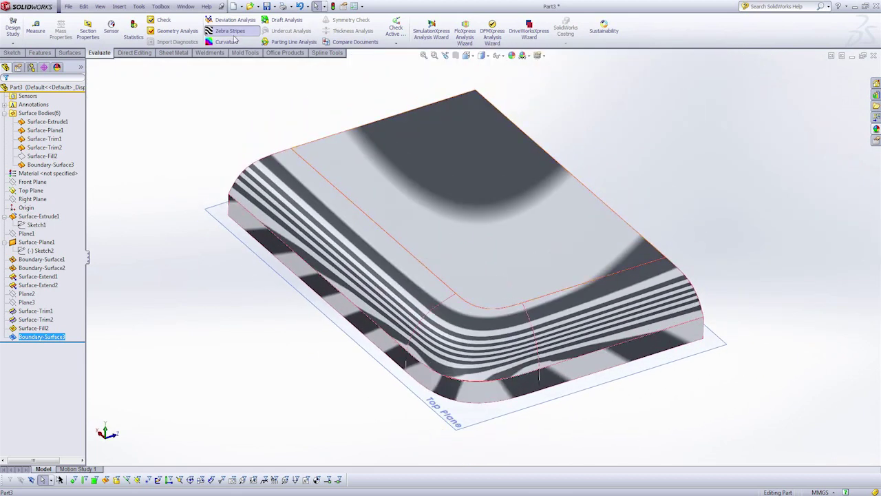
- Delete the hidden Surface-Fill2 feature
click(41, 329)
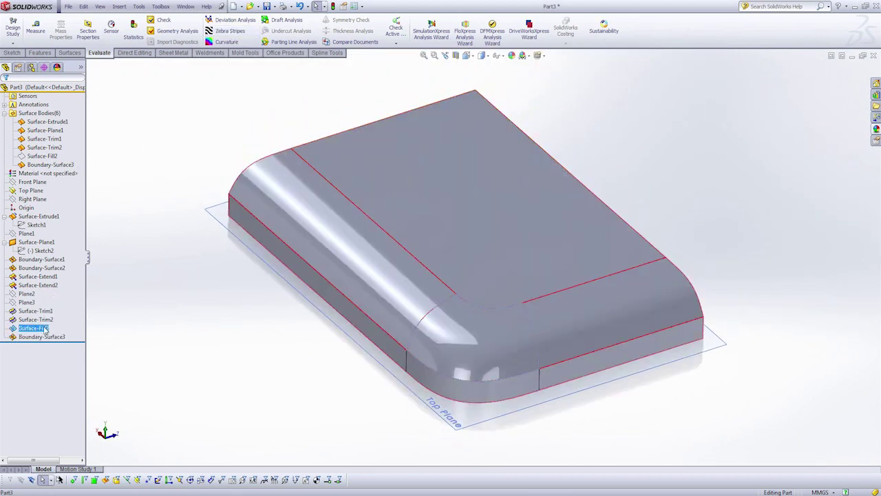
right_click(42, 328)
click(69, 376)
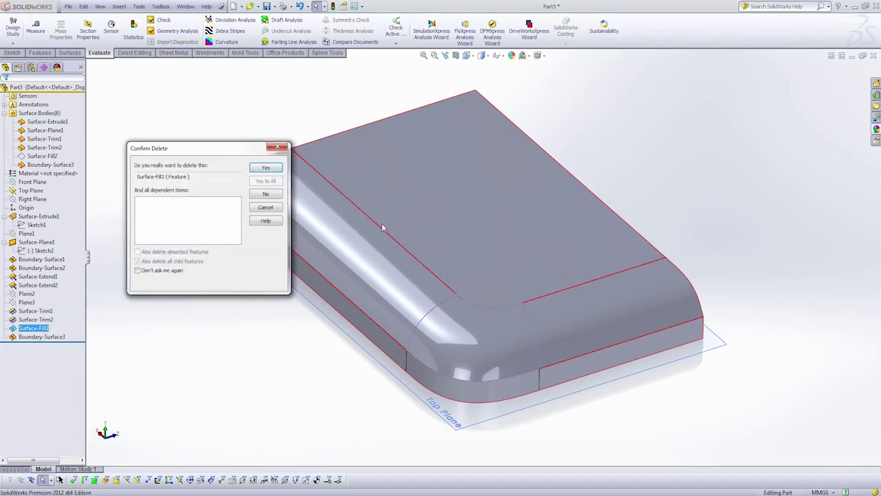
click(266, 167)
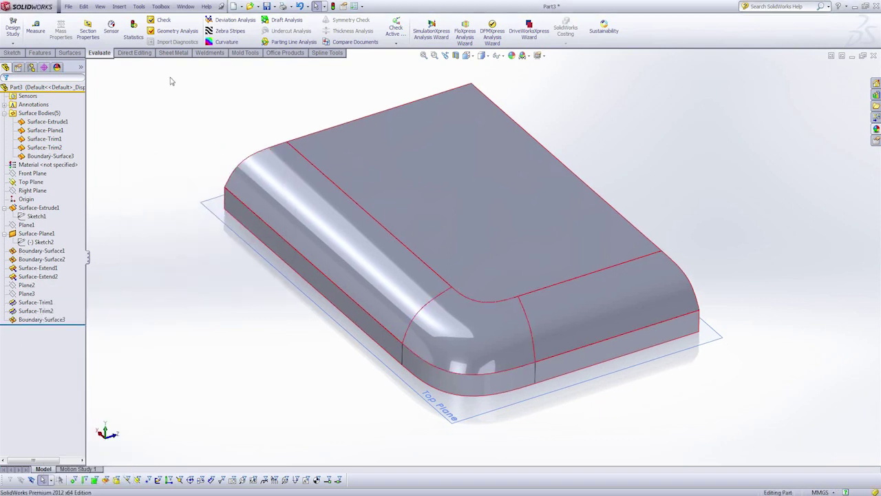
- Knit the flat top, both trimmed side surfaces, the extruded wall and the boundary corner patch together with gap control off
click(70, 52)
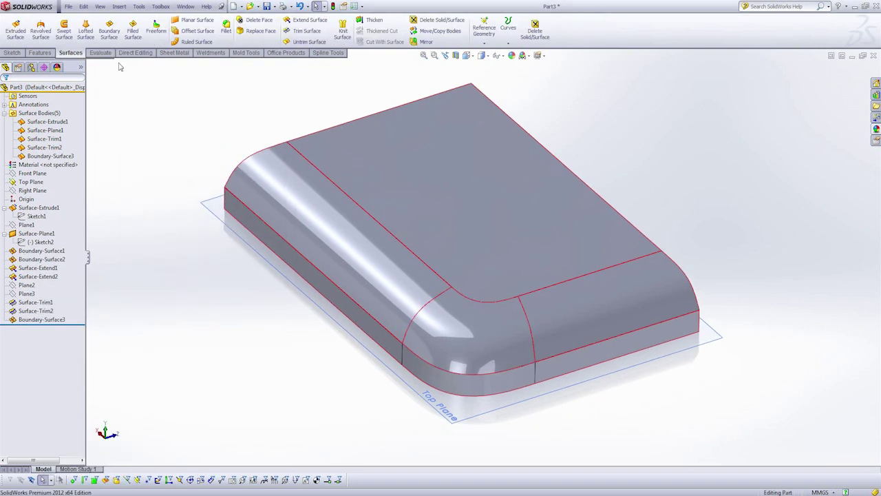
click(342, 31)
click(384, 180)
click(345, 239)
click(315, 281)
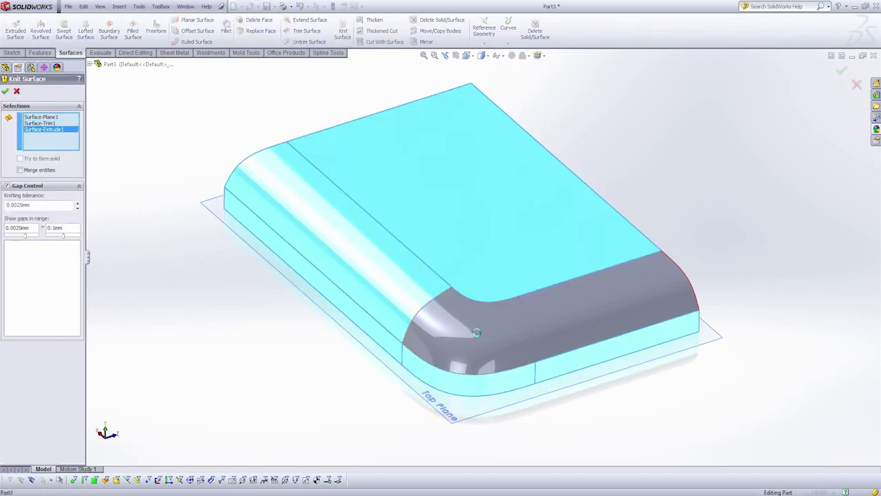
click(473, 324)
click(529, 322)
click(6, 186)
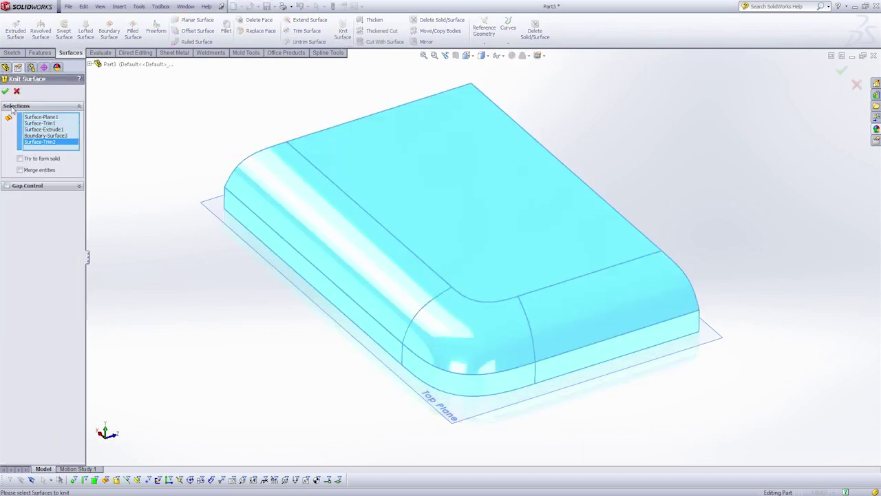
click(5, 91)
key(f)
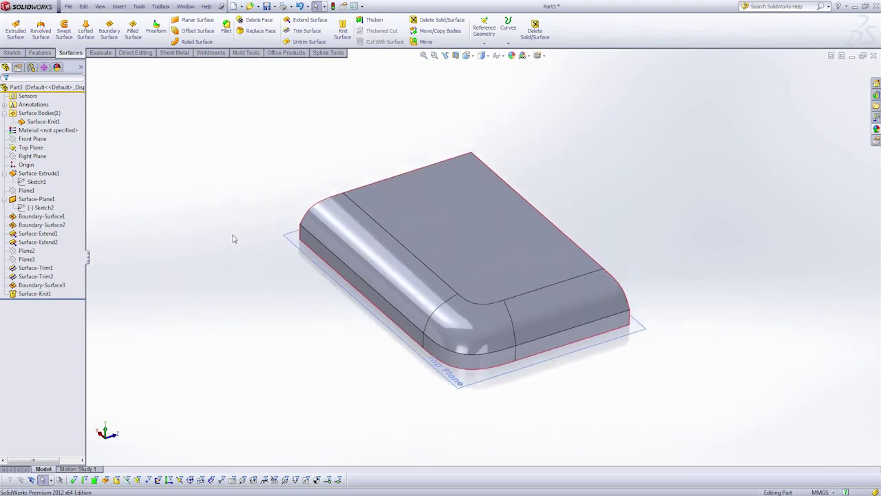
- Show the Front Plane and Right Plane
click(29, 140)
ctrl+click(31, 157)
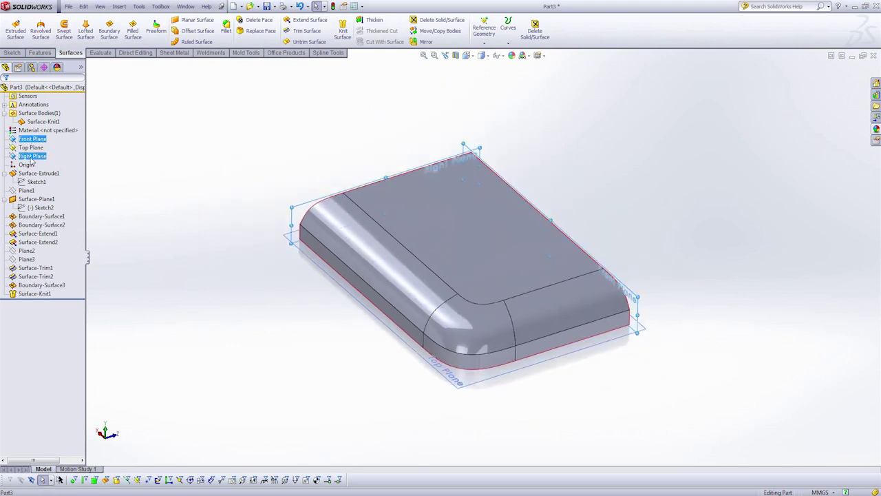
right_click(31, 157)
click(37, 145)
click(263, 154)
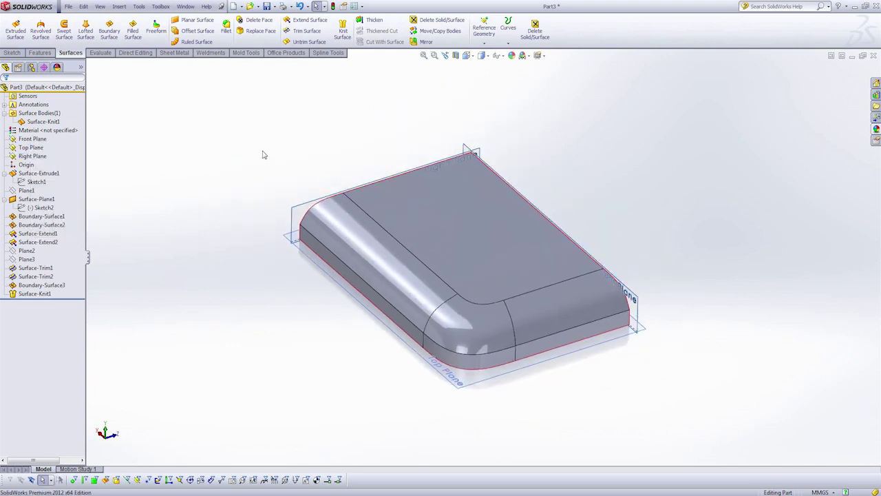
- Mirror the knitted surface body about the Right Plane with Knit surfaces enabled
ctrl+middle_drag(263, 153, 251, 159)
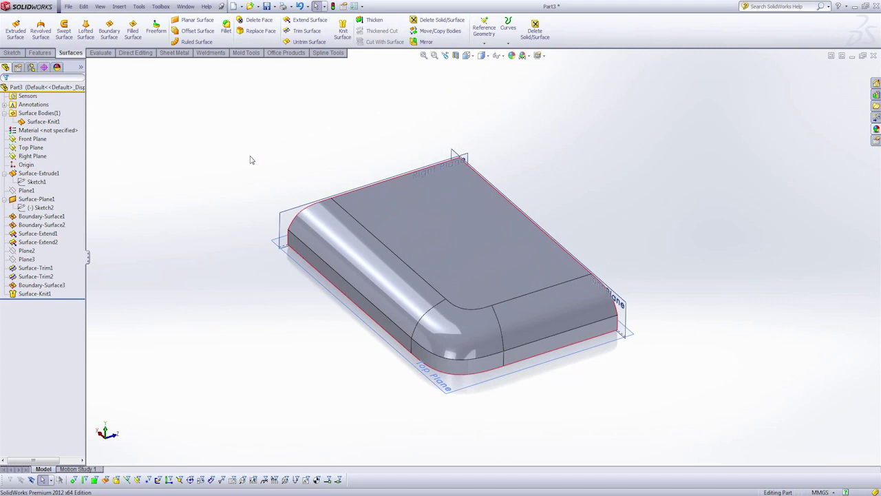
click(425, 41)
click(68, 197)
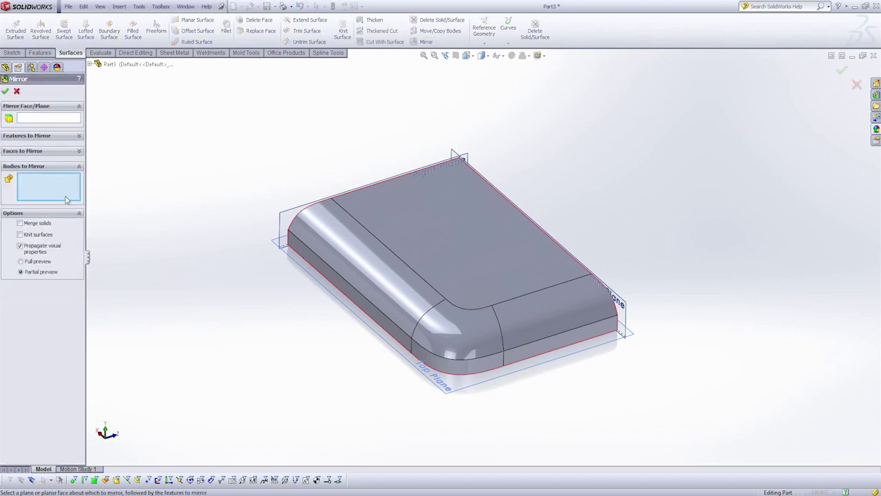
click(404, 222)
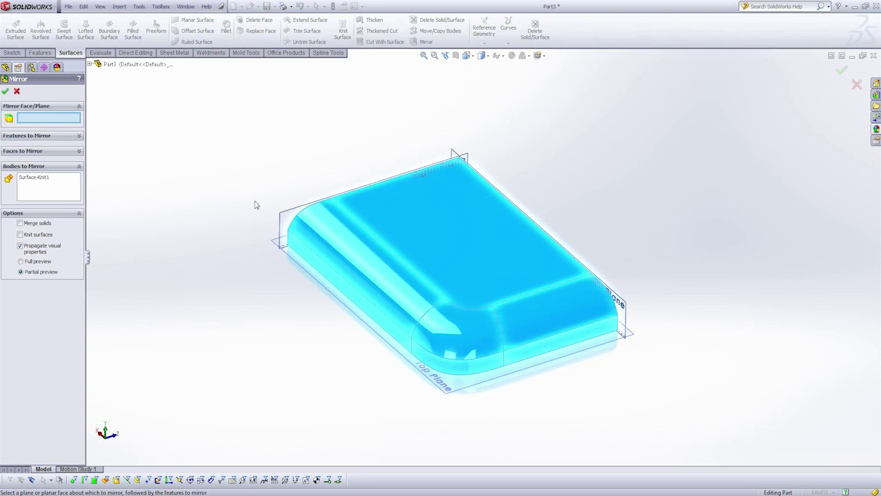
click(284, 219)
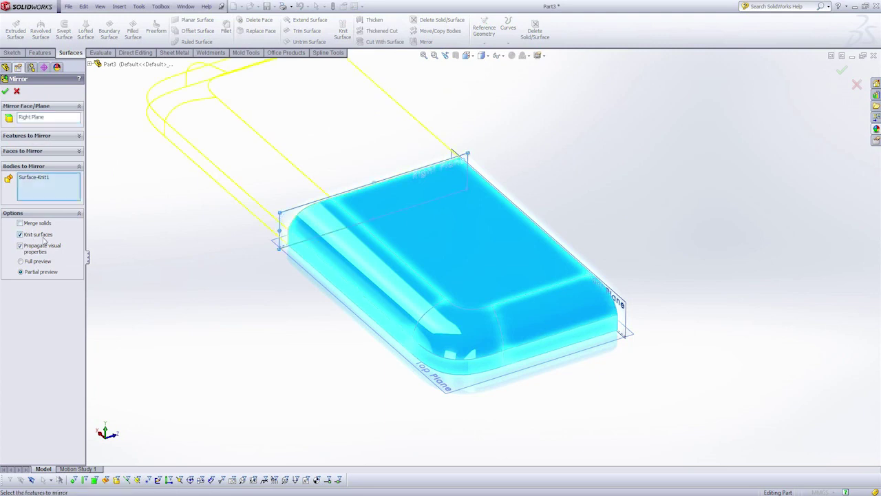
click(6, 93)
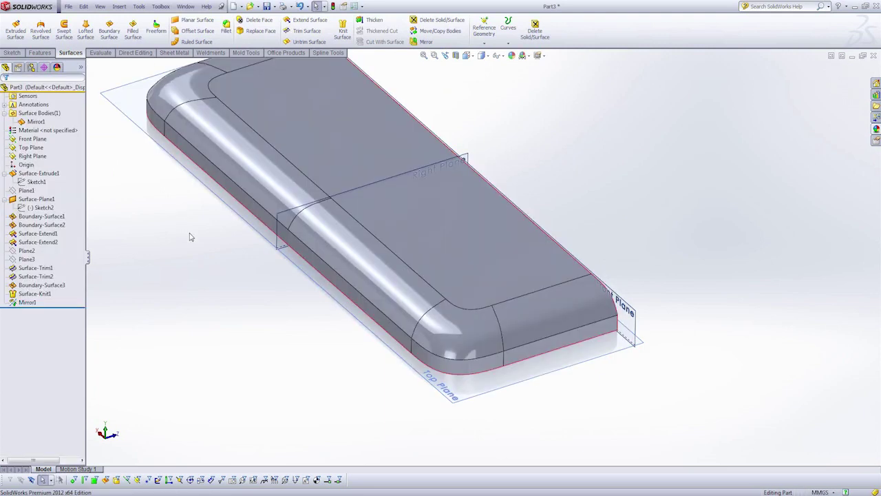
- Mirror the half-shell surface body about the Front Plane with Knit surfaces enabled
scroll(192, 234, up, 3)
ctrl+middle_drag(265, 209, 198, 268)
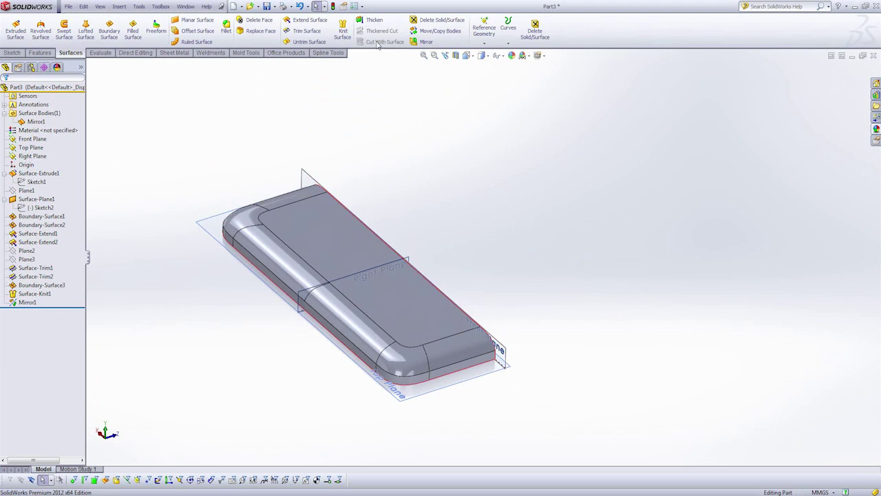
click(426, 42)
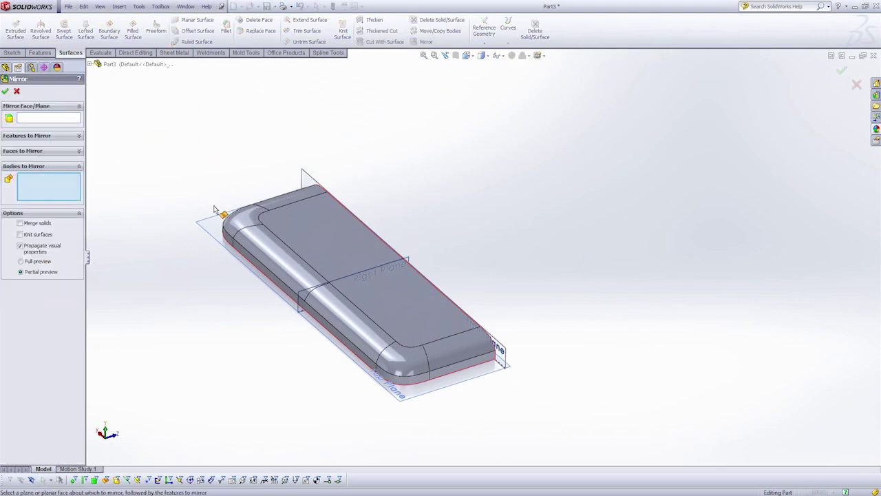
click(297, 213)
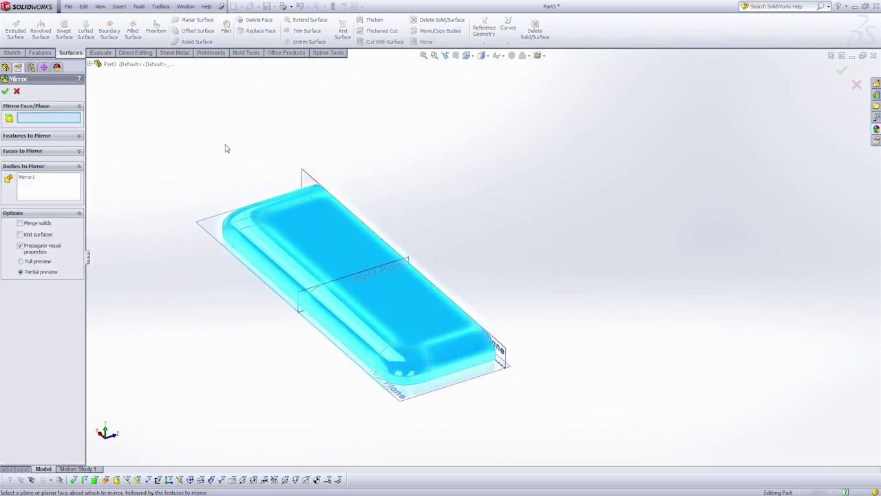
click(309, 181)
scroll(210, 185, down, 2)
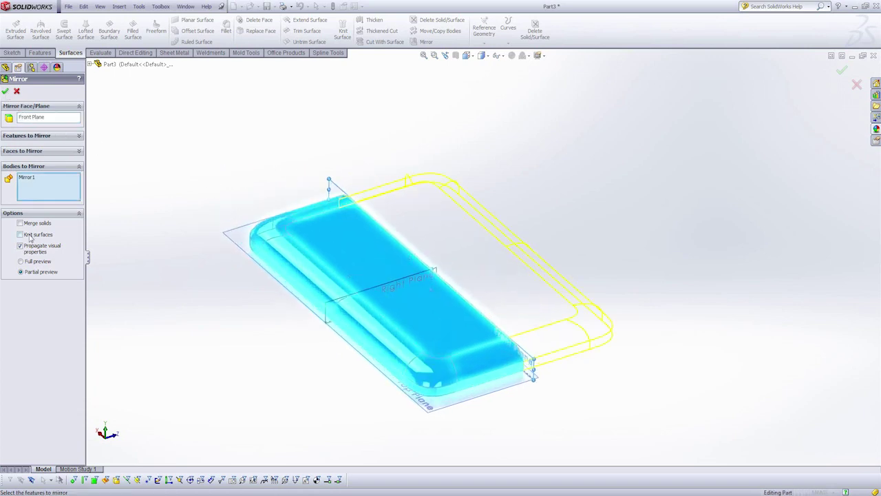
click(6, 91)
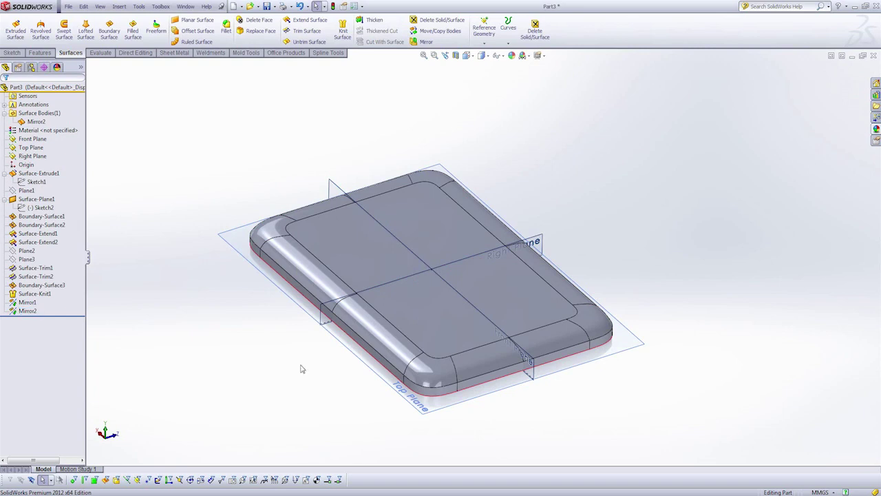
- Close the open underside with a Contact fill surface along its full edge loop, merging the result and forming a solid
middle_drag(296, 366, 296, 153)
scroll(402, 238, down, 2)
ctrl+middle_drag(415, 250, 369, 229)
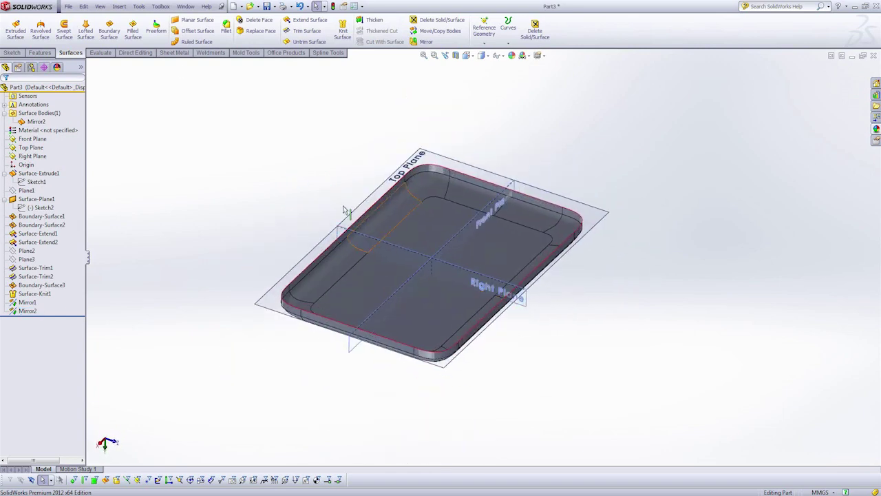
click(135, 30)
scroll(266, 153, down, 2)
ctrl+middle_drag(298, 199, 238, 128)
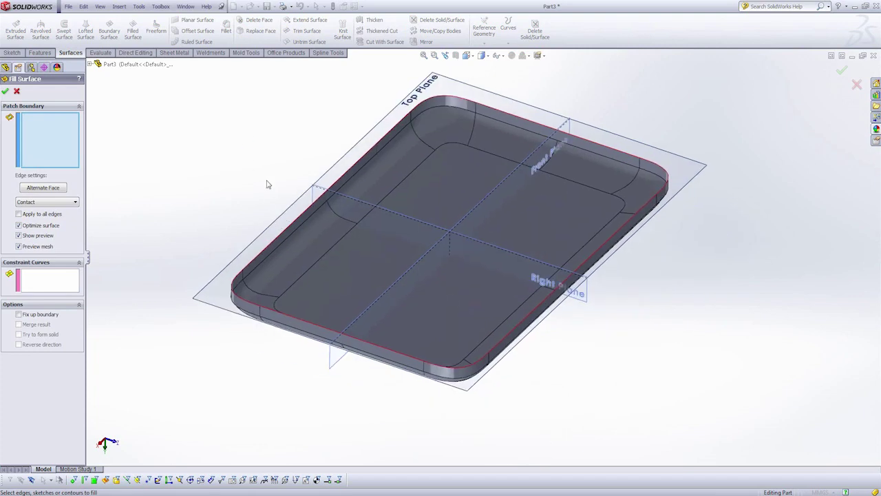
right_click(269, 248)
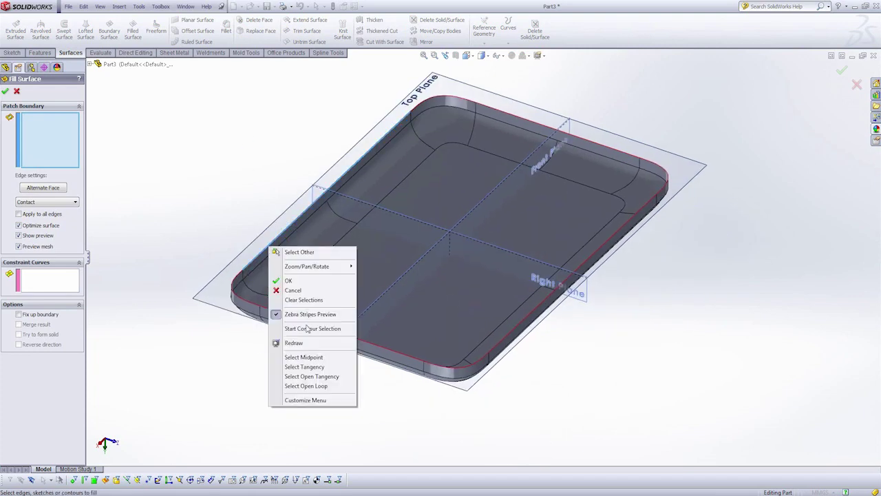
click(307, 386)
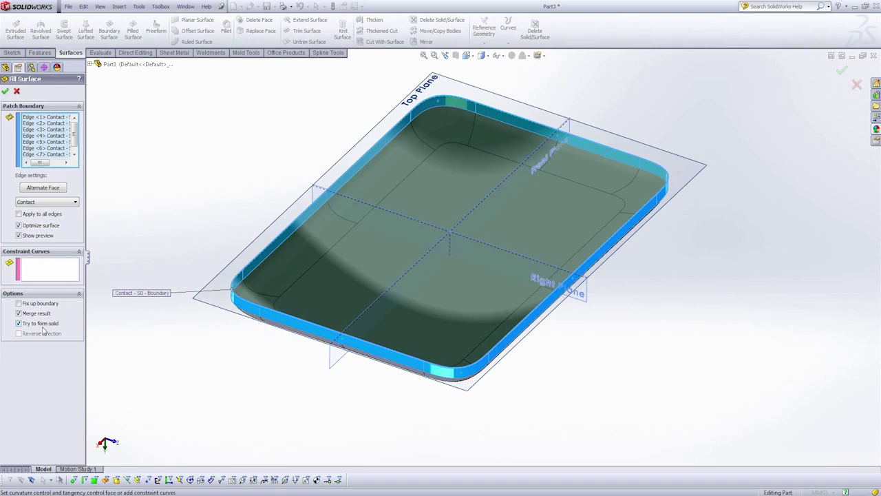
click(5, 91)
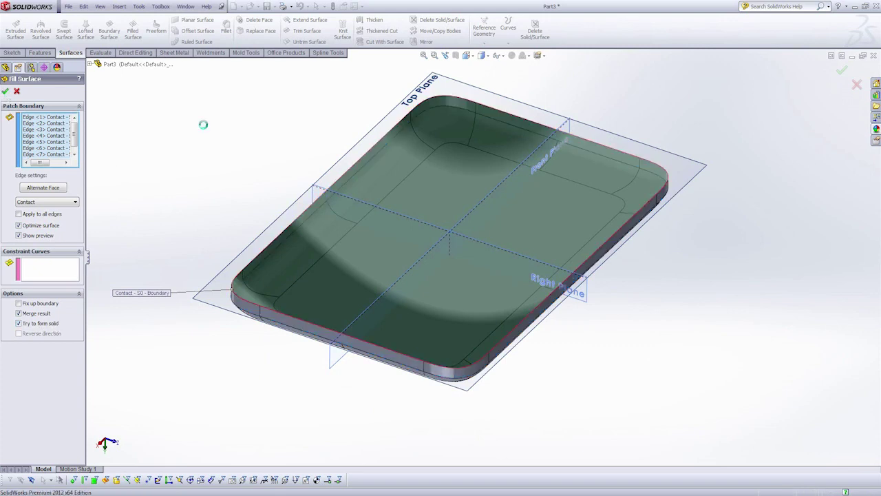
- Hide all planes and display the model shaded without edges
click(499, 55)
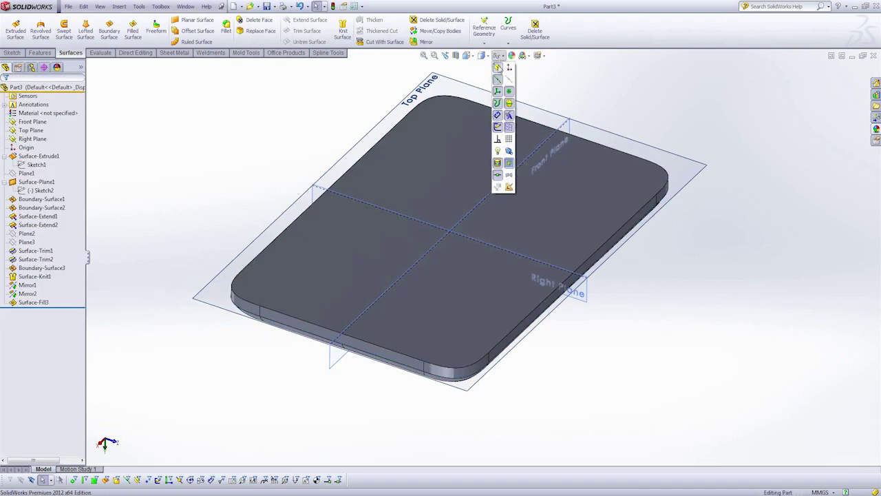
click(500, 71)
middle_drag(245, 219, 241, 127)
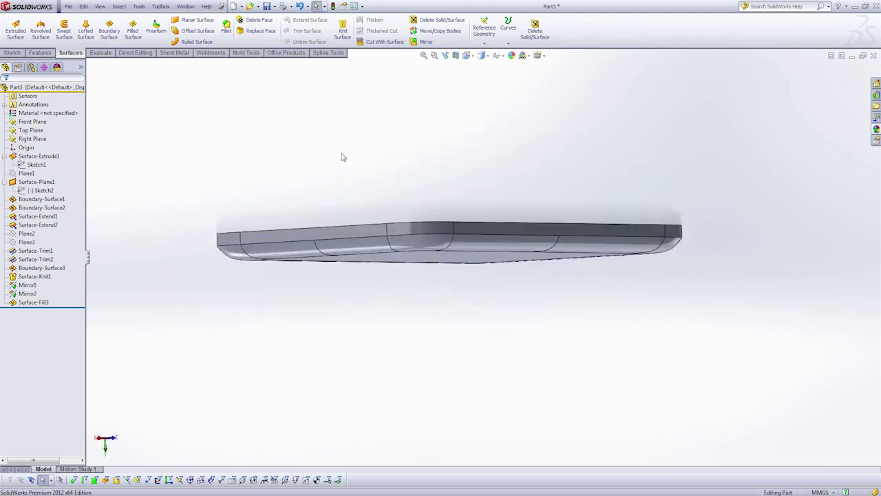
click(487, 58)
click(482, 81)
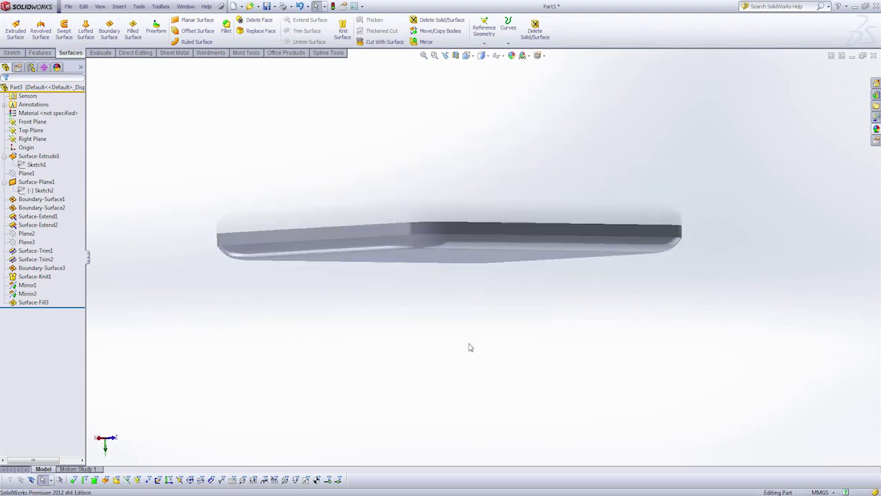
- Add a 1 mm constant-radius fillet around the perimeter edge where the curved sides meet the vertical wall, with tangent propagation
mouse_move(469, 347)
middle_down()
mouse_move(440, 167)
mouse_move(439, 215)
mouse_move(413, 200)
mouse_move(415, 152)
mouse_move(404, 172)
mouse_move(414, 238)
middle_up()
scroll(365, 379, down, 3)
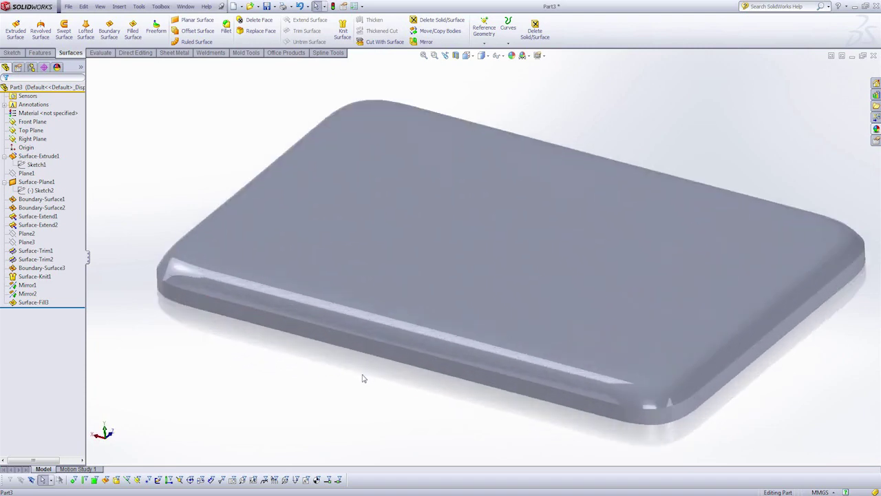
scroll(363, 378, up, 2)
middle_drag(350, 360, 333, 375)
click(226, 29)
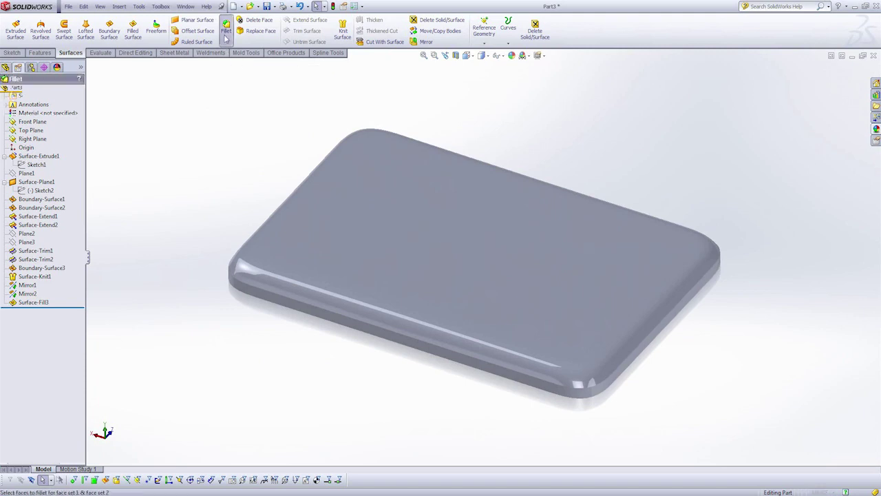
click(26, 133)
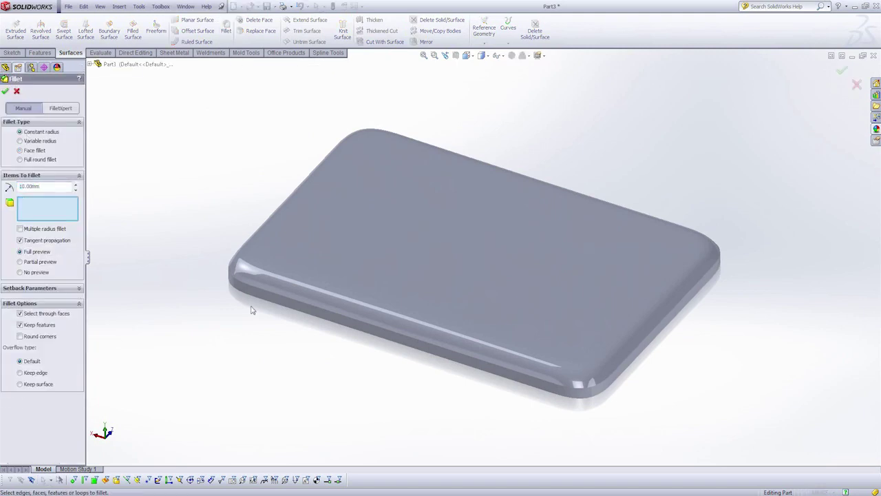
click(262, 293)
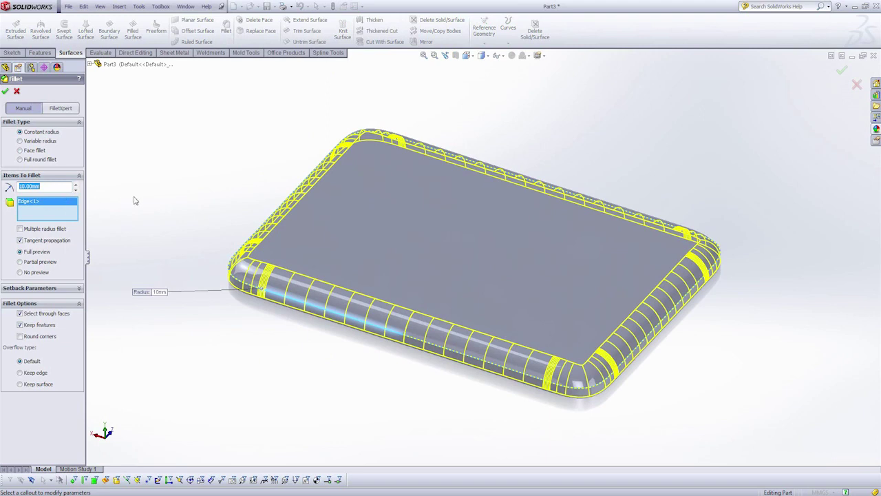
text(1)
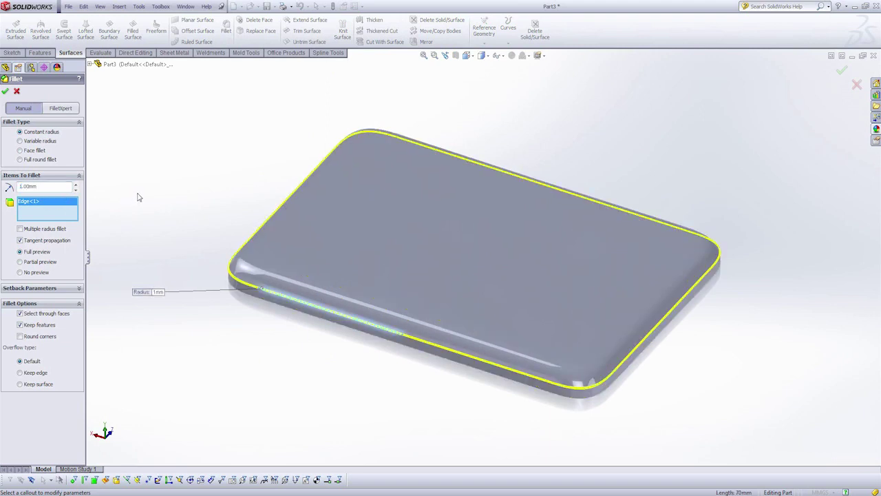
click(5, 92)
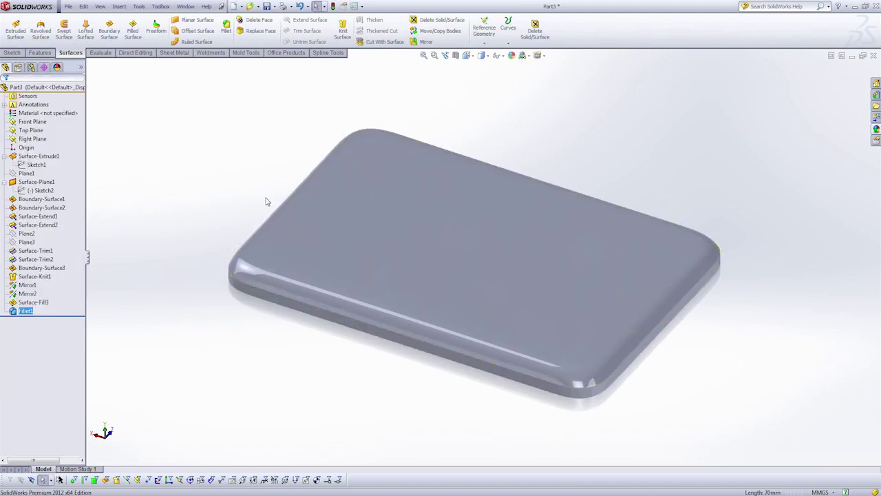
- Apply the black high gloss plastic appearance to the whole model
middle_drag(570, 351, 651, 95)
click(877, 131)
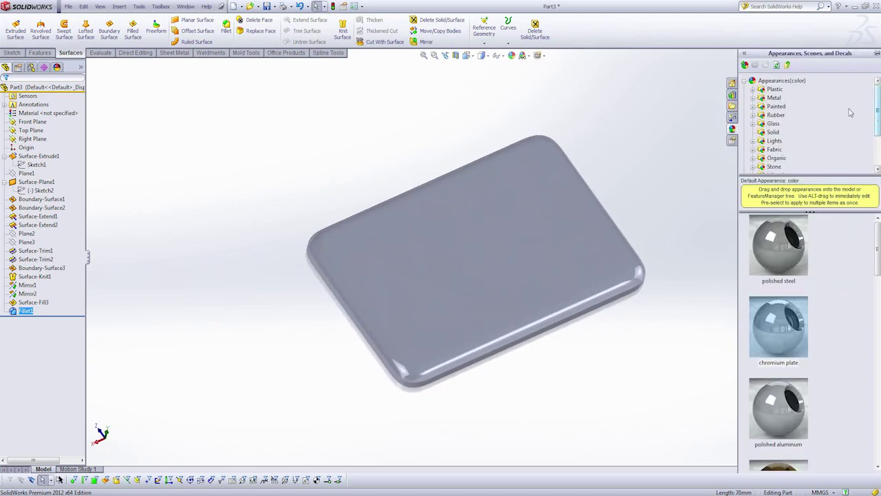
click(775, 89)
click(754, 89)
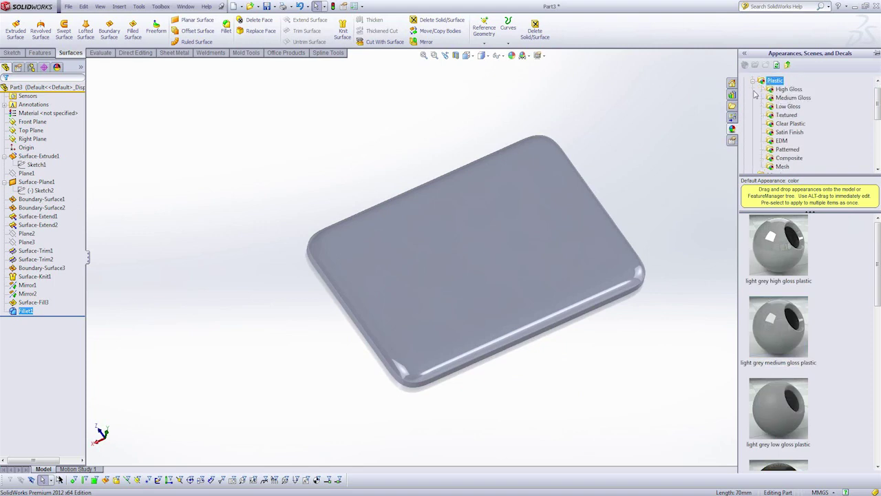
click(788, 88)
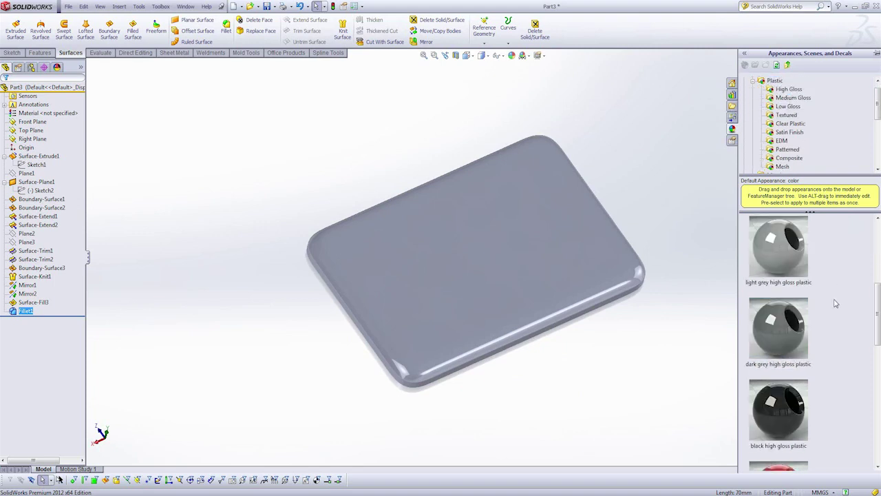
drag(755, 391, 513, 229)
click(518, 222)
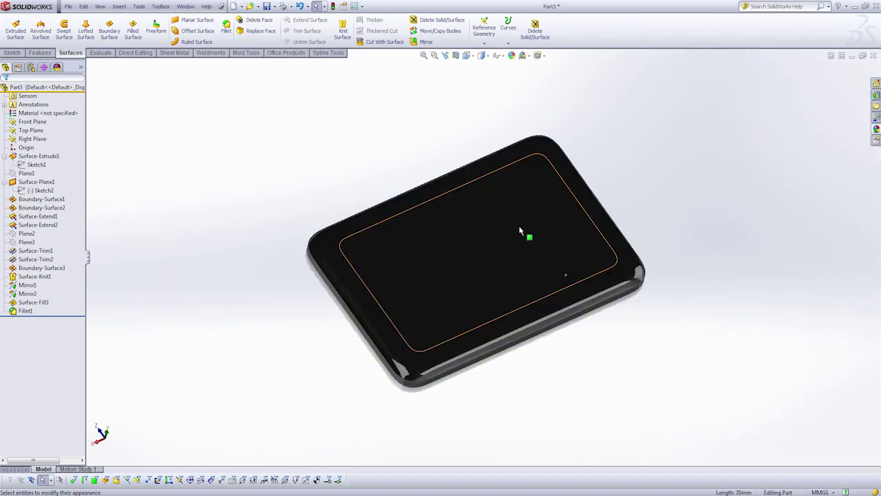
mouse_move(540, 231)
middle_down()
mouse_move(514, 163)
mouse_move(571, 236)
mouse_move(583, 317)
mouse_move(609, 324)
mouse_move(562, 287)
mouse_move(547, 228)
middle_up()
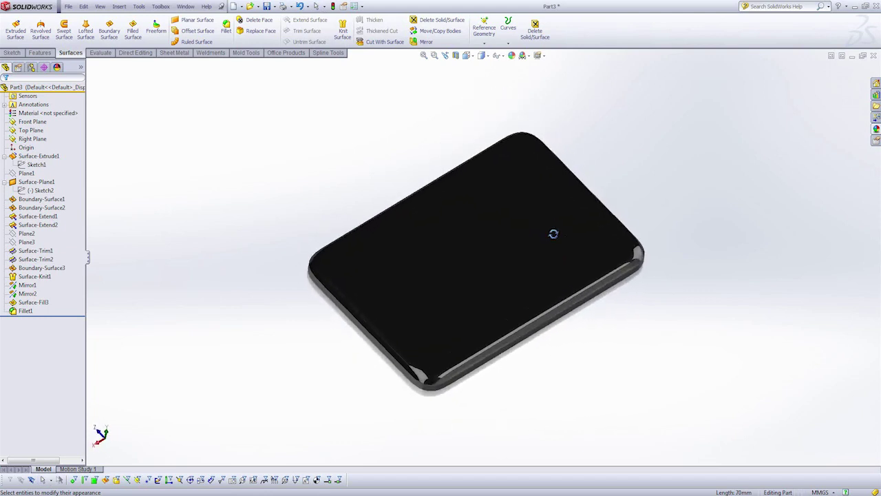
- Apply the chromium plate metal appearance to the whole body
click(875, 131)
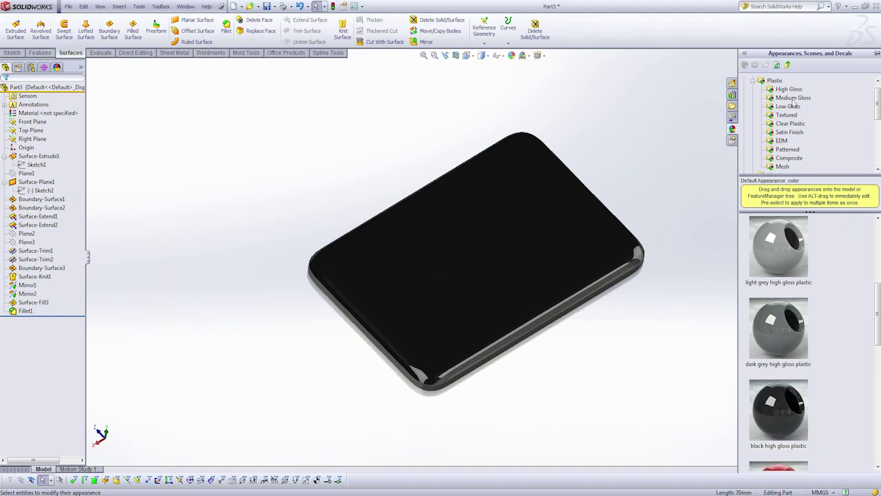
scroll(773, 83, up, 1)
click(778, 81)
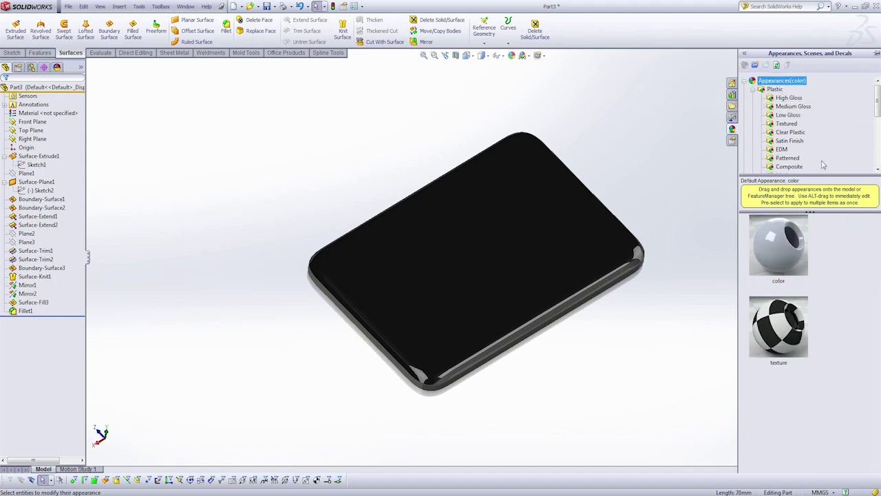
click(762, 90)
click(774, 99)
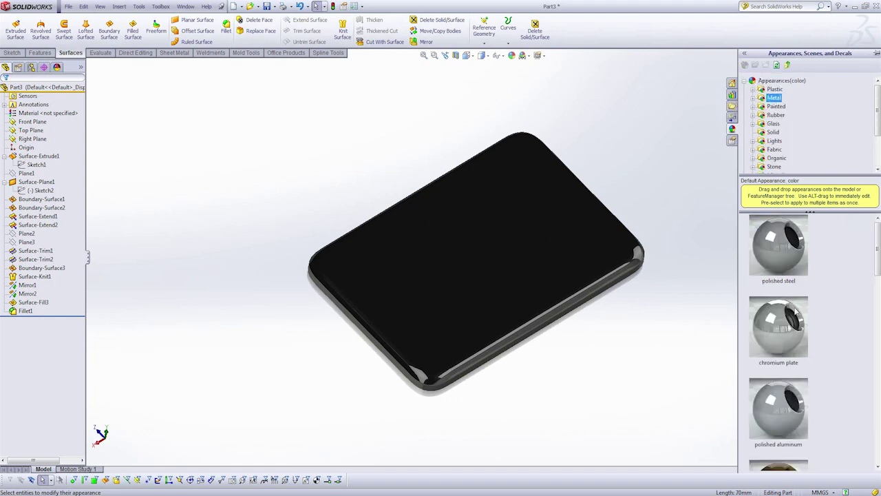
drag(796, 313, 582, 255)
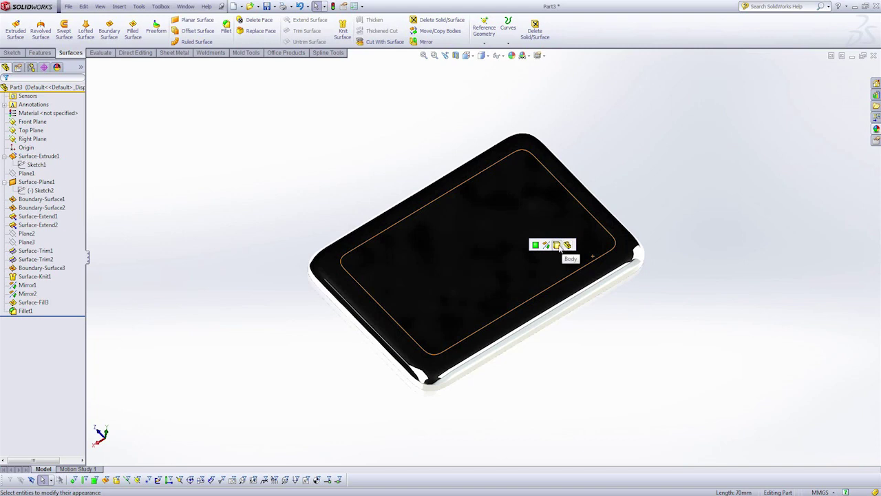
middle_drag(604, 250, 603, 268)
scroll(552, 268, down, 1)
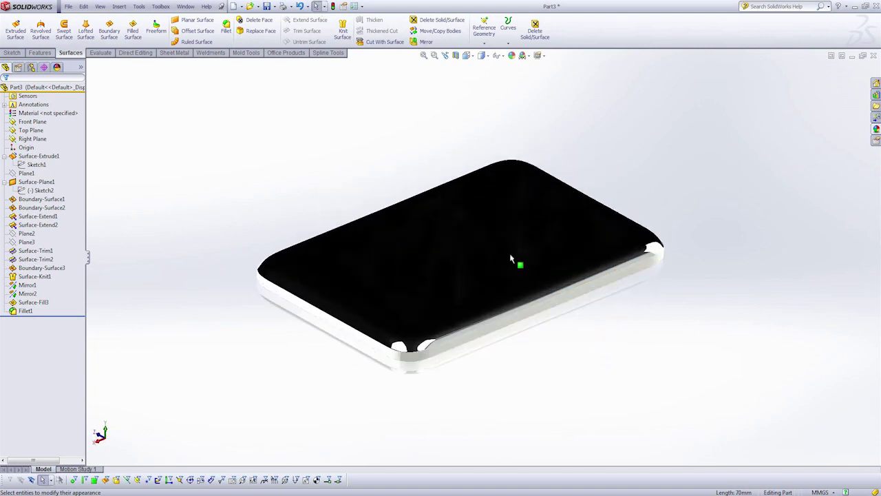
middle_drag(491, 241, 493, 263)
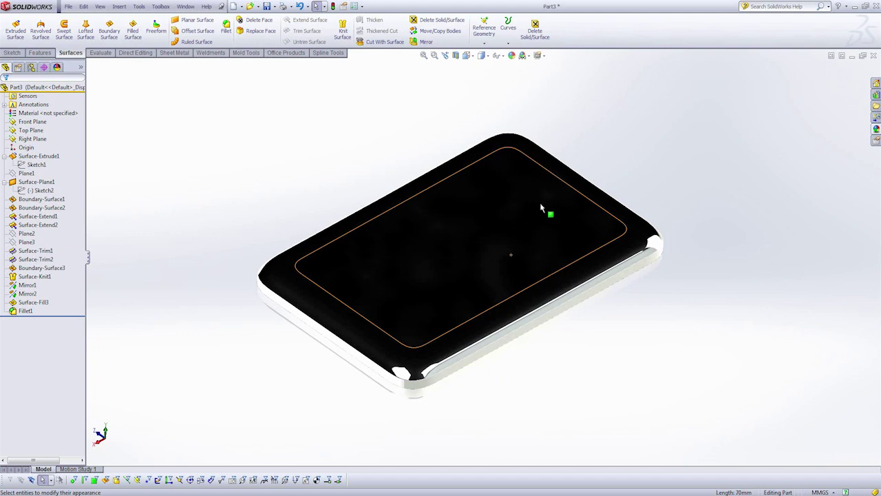
scroll(625, 356, up, 1)
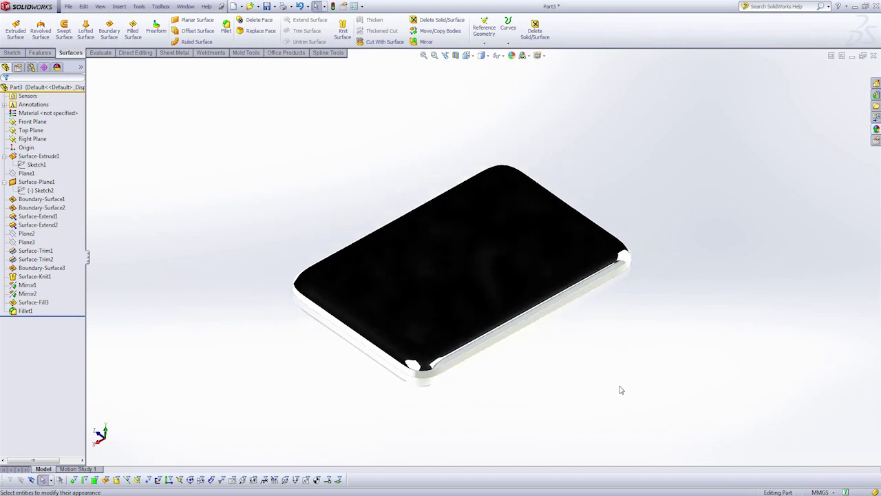